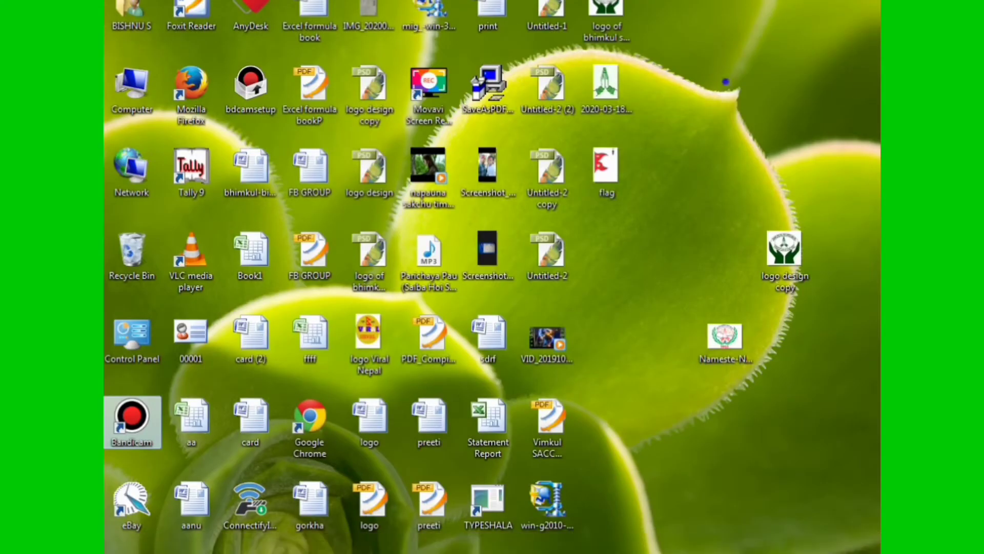
Refresh the desktop and preview the finished flag image, then close the preview.
{"action": "right_click", "coordinate": [725, 80]}
{"action": "left_click", "coordinate": [749, 128]}
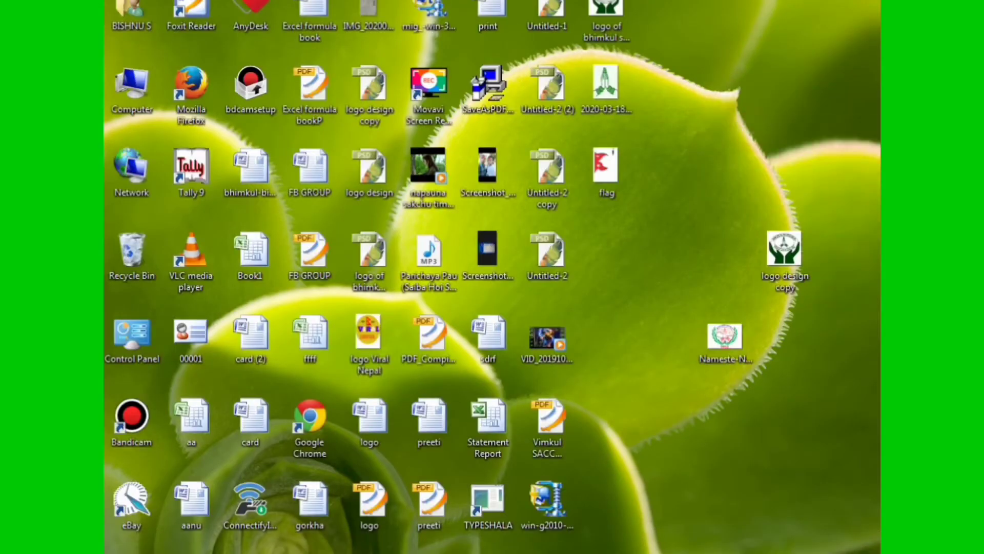
{"action": "double_click", "coordinate": [607, 172]}
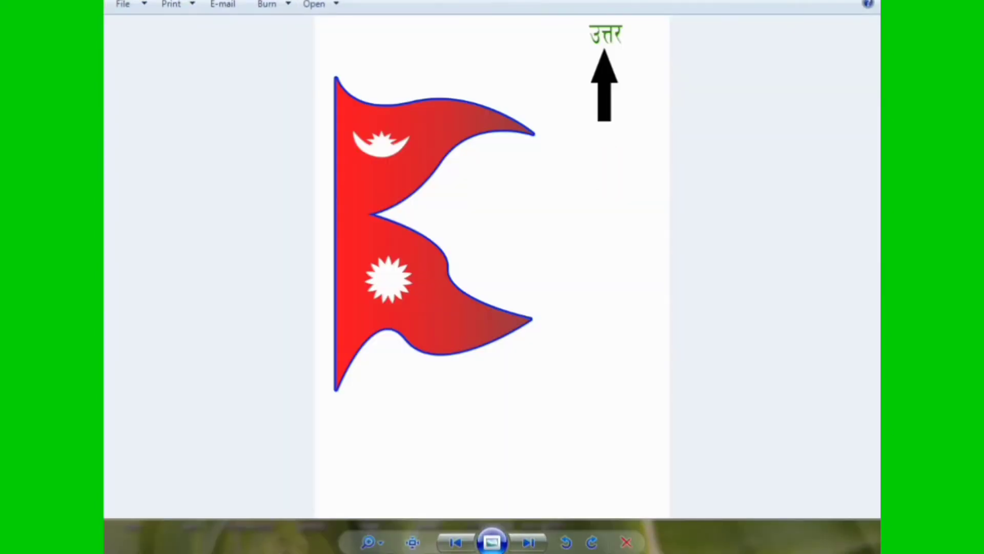
{"action": "left_click", "coordinate": [461, 198]}
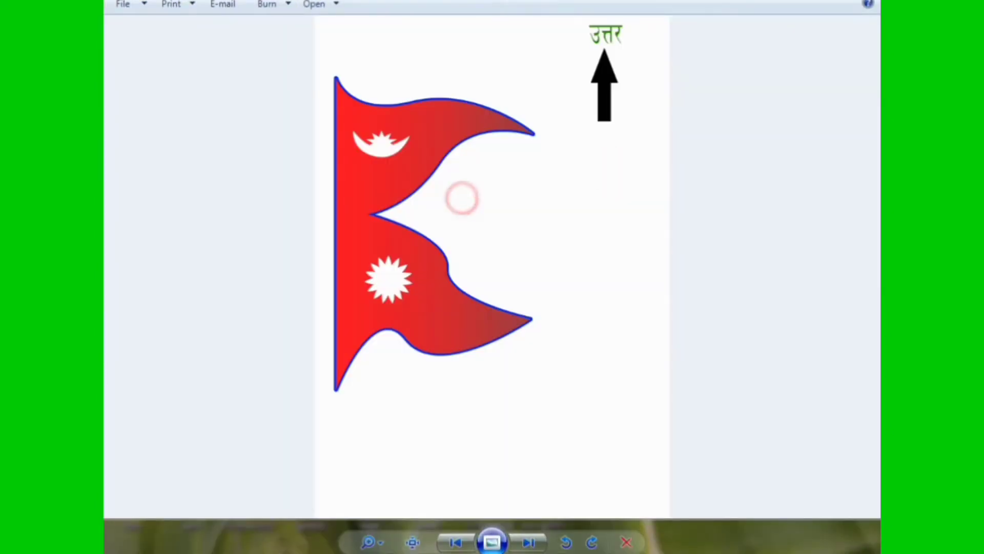
{"action": "left_click", "coordinate": [466, 198]}
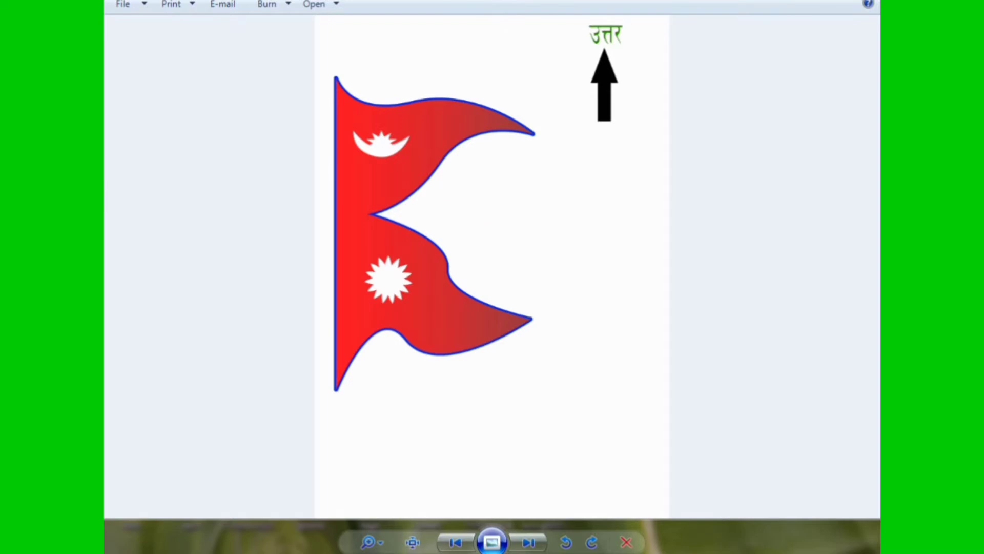
{"action": "key", "text": "alt+F4"}
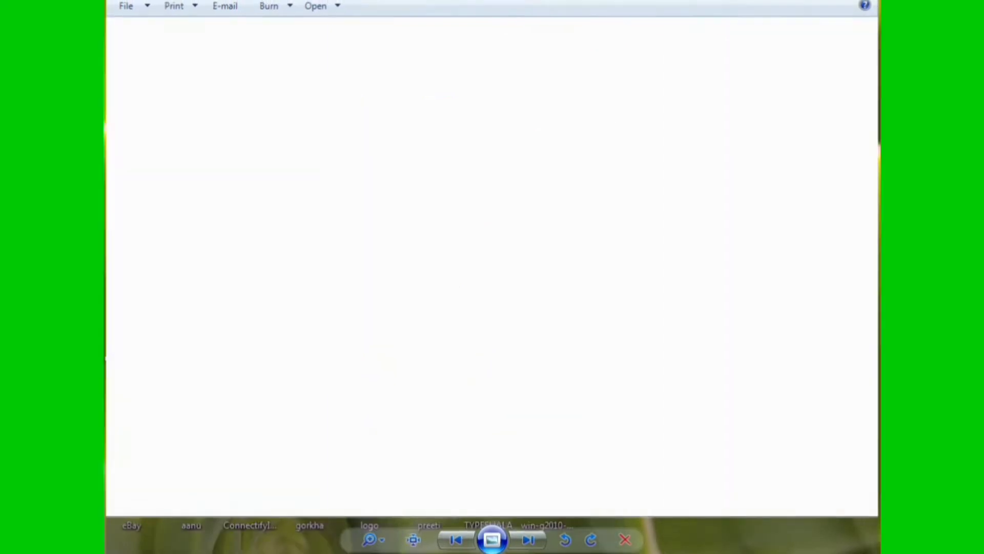
Refresh the desktop icons several more times.
{"action": "right_click", "coordinate": [691, 119]}
{"action": "left_click", "coordinate": [736, 173]}
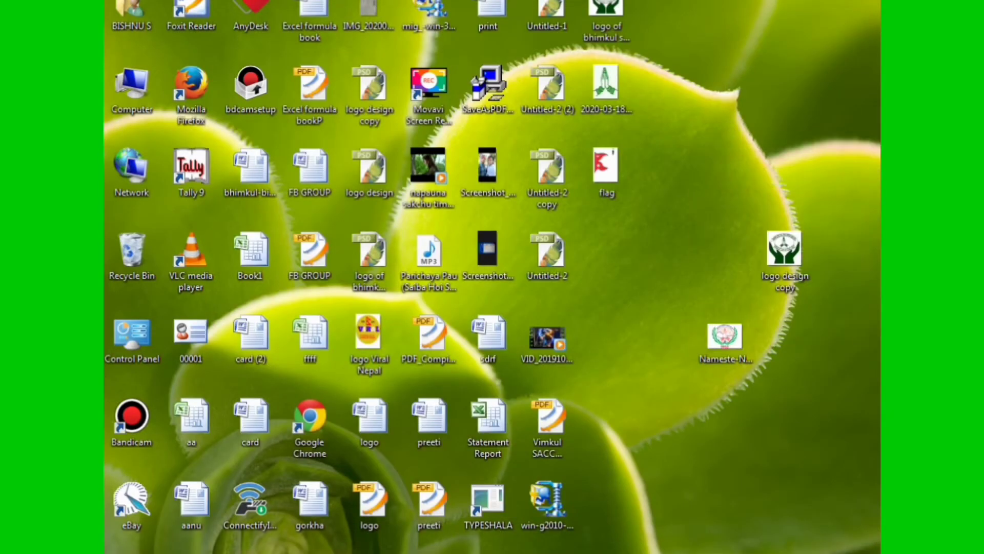
{"action": "right_click", "coordinate": [683, 70]}
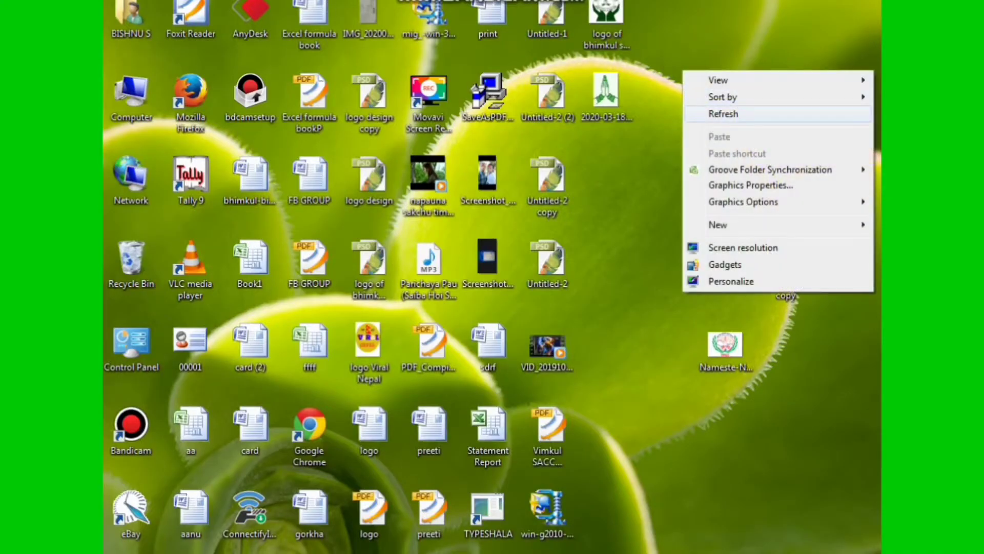
{"action": "left_click", "coordinate": [713, 111]}
{"action": "right_click", "coordinate": [693, 108]}
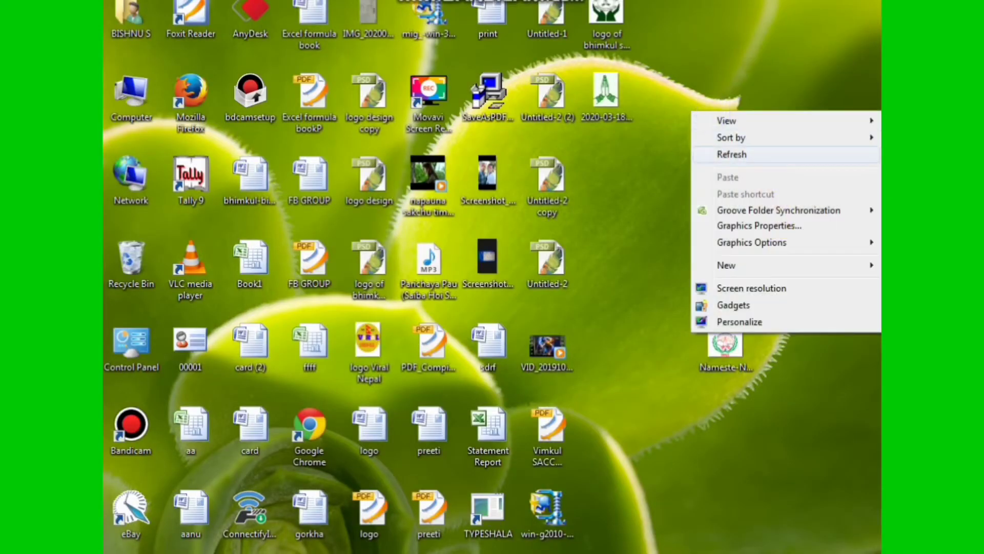
{"action": "left_click", "coordinate": [712, 180]}
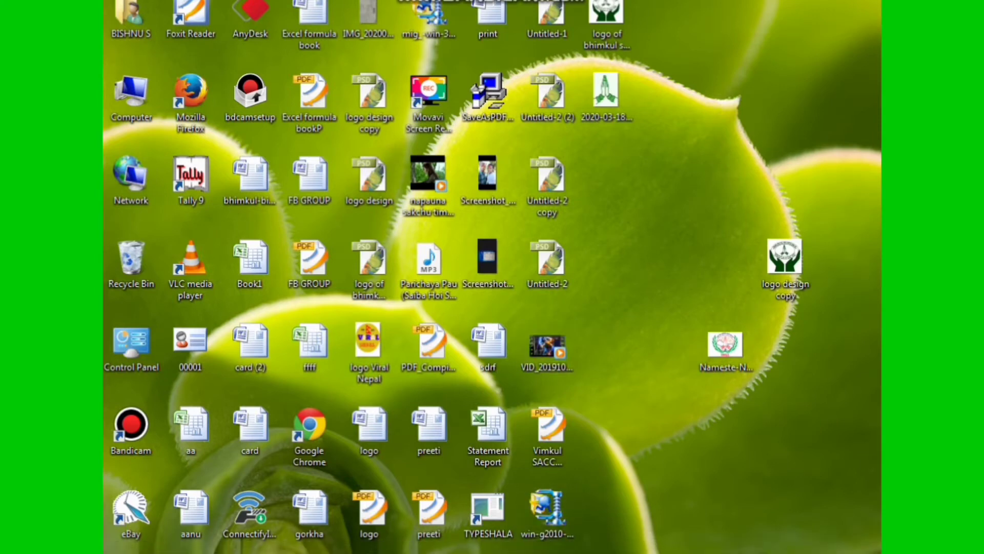
Launch Adobe Photoshop CS by searching 'ado' in the Start menu.
{"action": "key", "text": "super"}
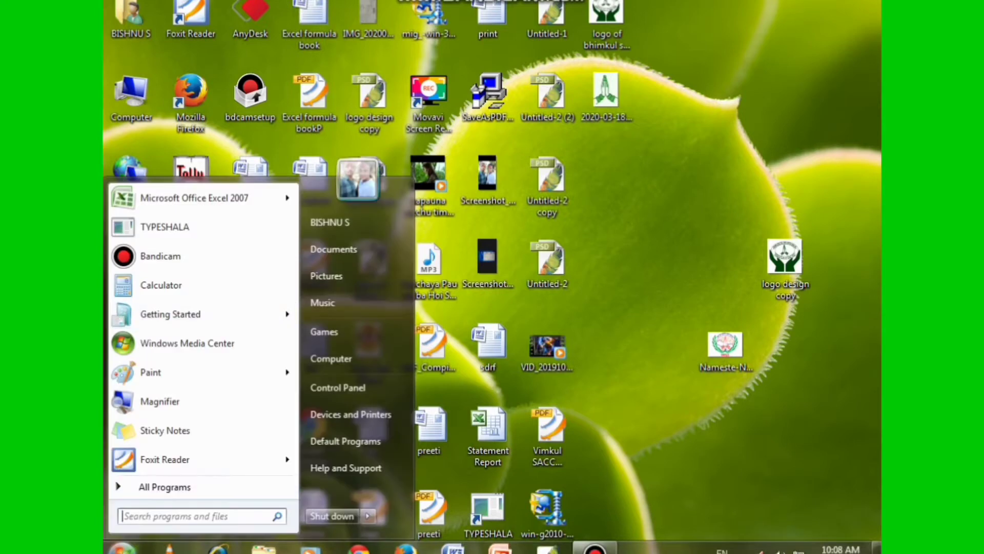
{"action": "left_click", "coordinate": [188, 513]}
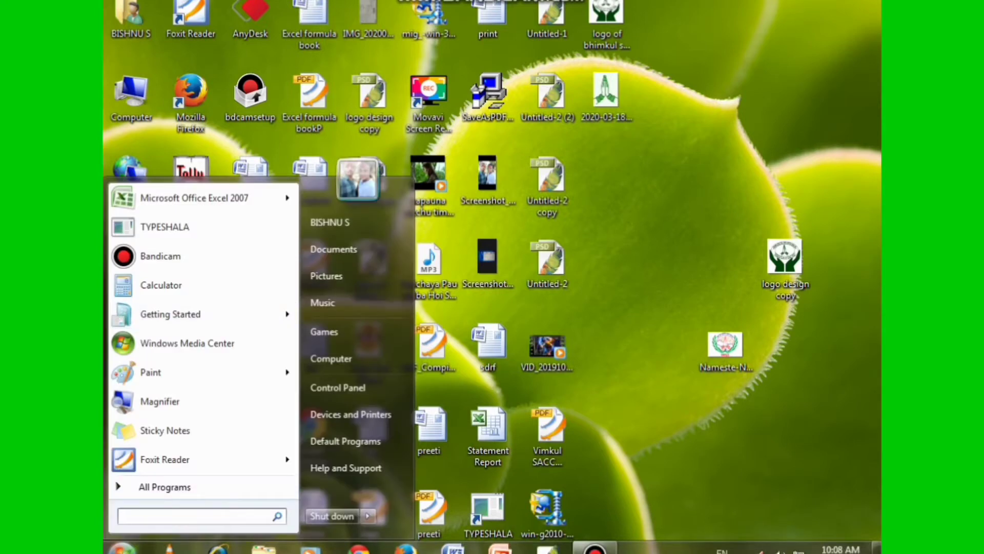
{"action": "type", "text": "ado"}
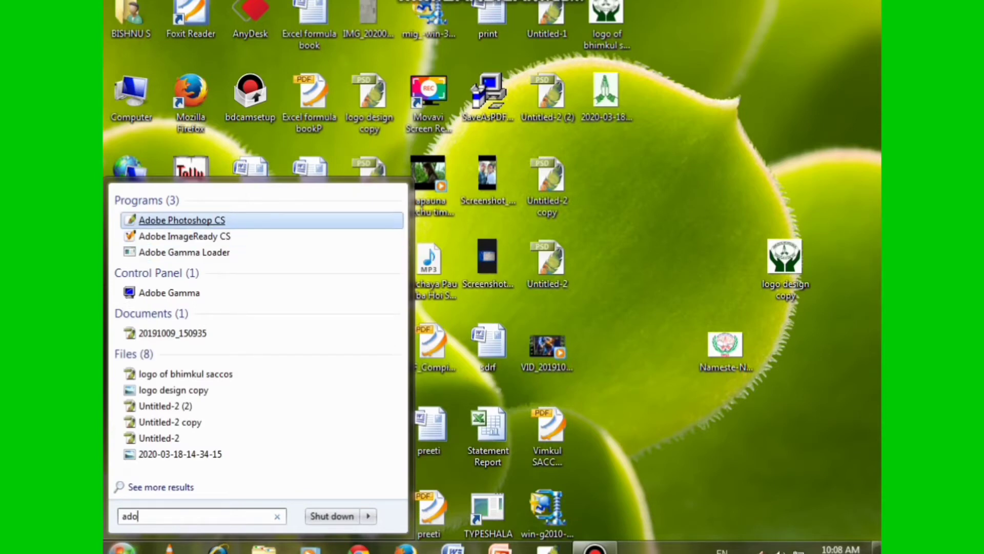
{"action": "key", "text": "Return"}
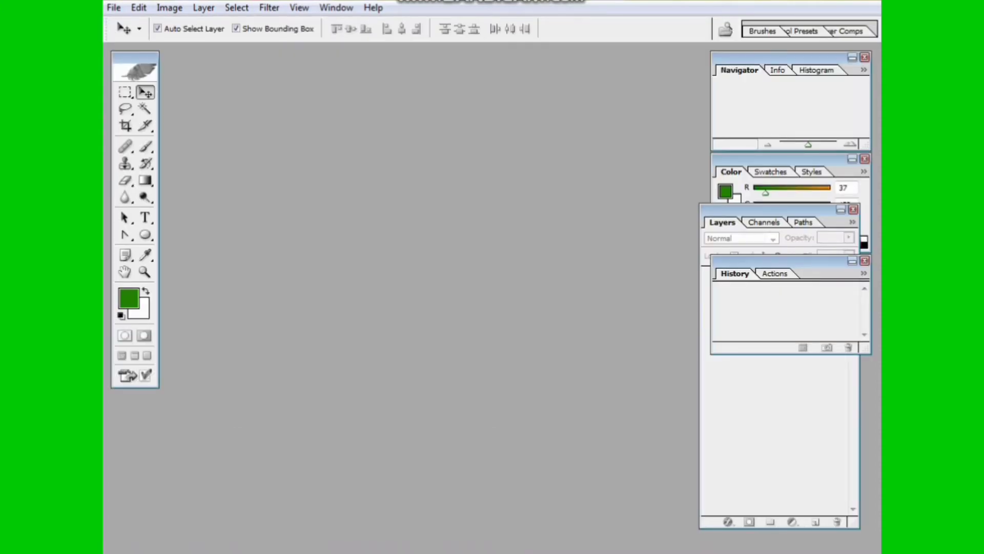
Create a new document from the A4 preset: 210 × 297 mm, 300 ppi, white background.
{"action": "left_click", "coordinate": [113, 7]}
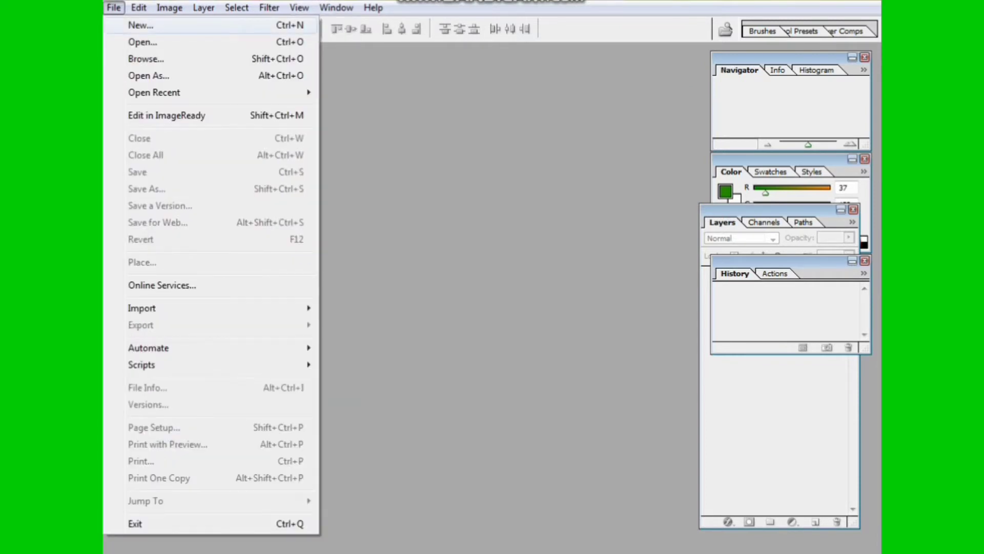
{"action": "left_click", "coordinate": [286, 24]}
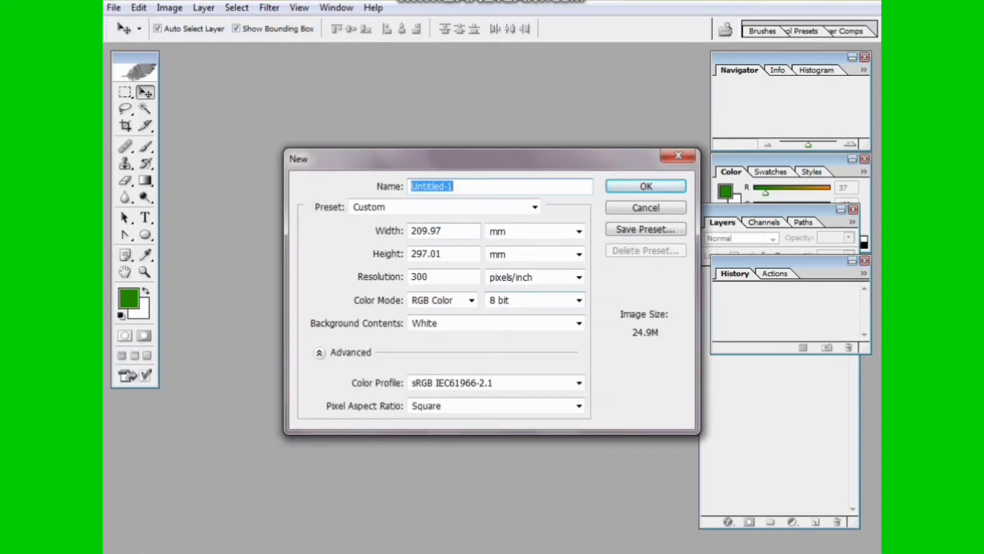
{"action": "left_click", "coordinate": [494, 206]}
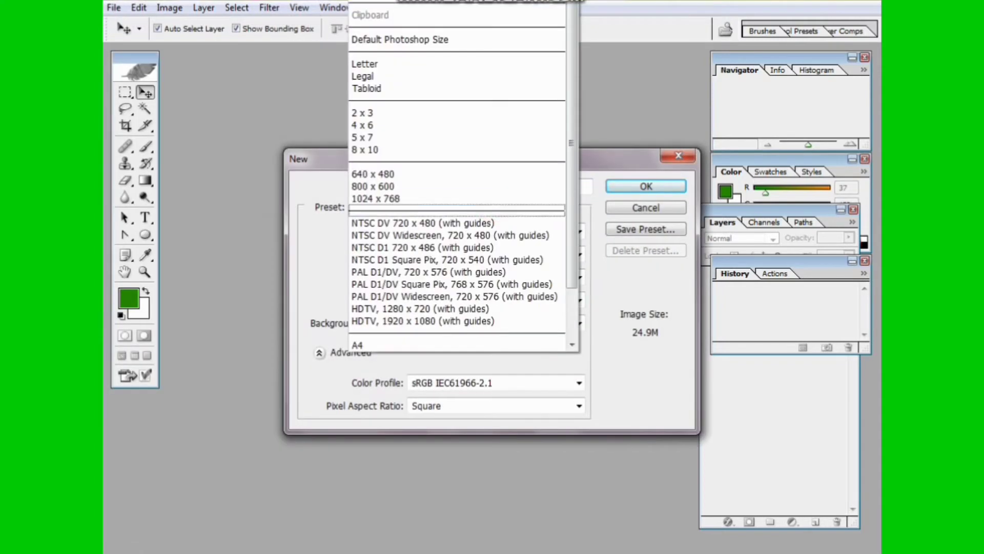
{"action": "scroll", "coordinate": [456, 277], "scroll_direction": "down", "scroll_amount": 2}
{"action": "left_click", "coordinate": [395, 284]}
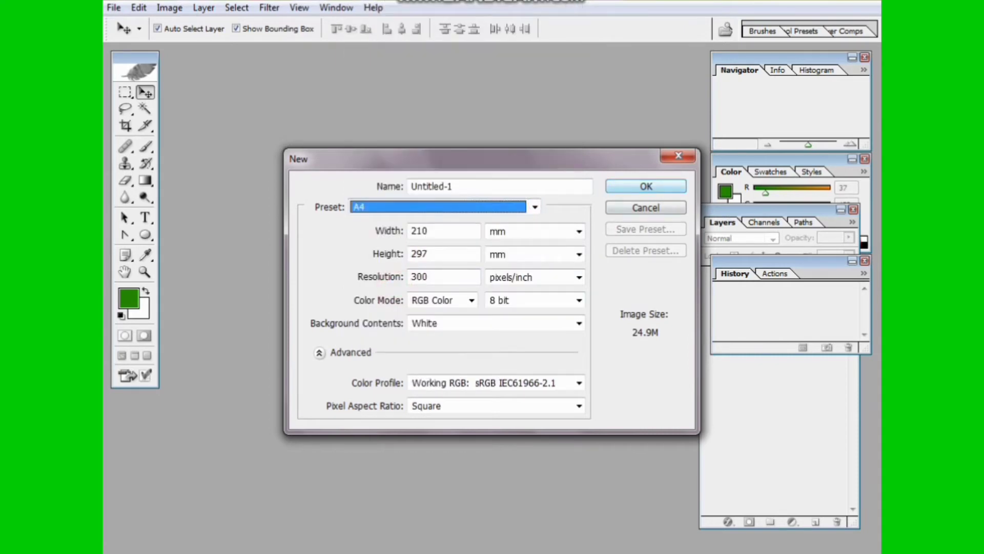
{"action": "left_click", "coordinate": [649, 186]}
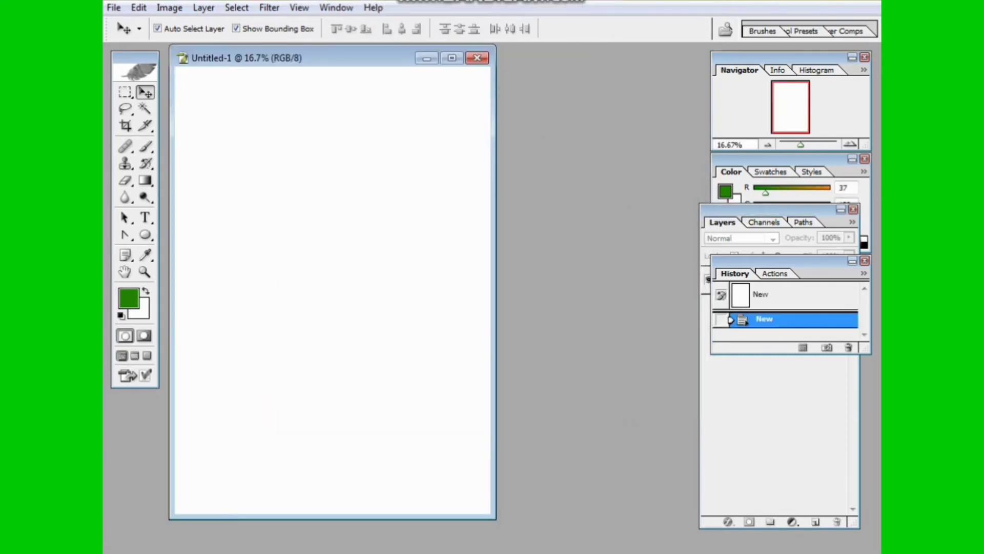
Maximize the document and trace the flag's left edge and upper pennant tip with the Pen.
{"action": "left_click", "coordinate": [451, 58]}
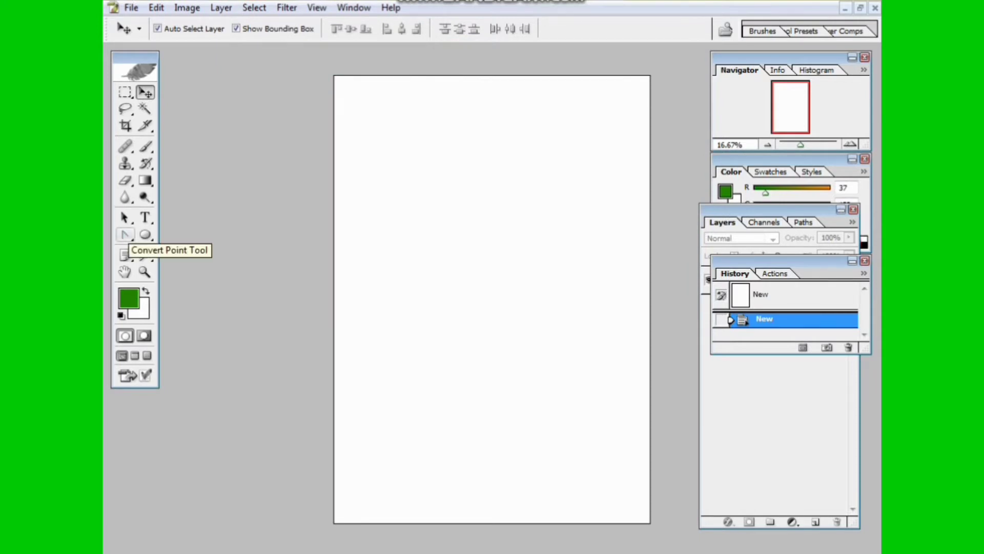
{"action": "left_click", "coordinate": [124, 235]}
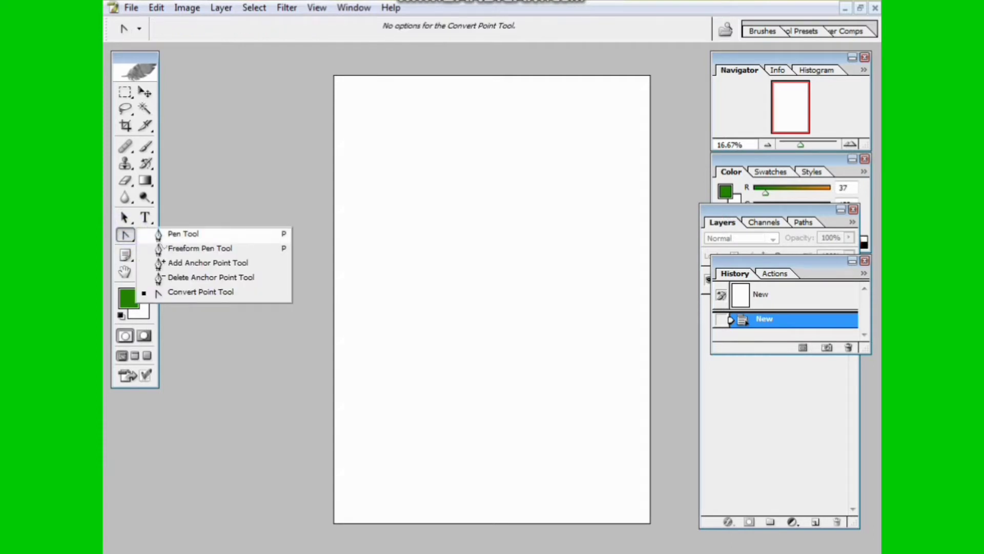
{"action": "left_click", "coordinate": [226, 235]}
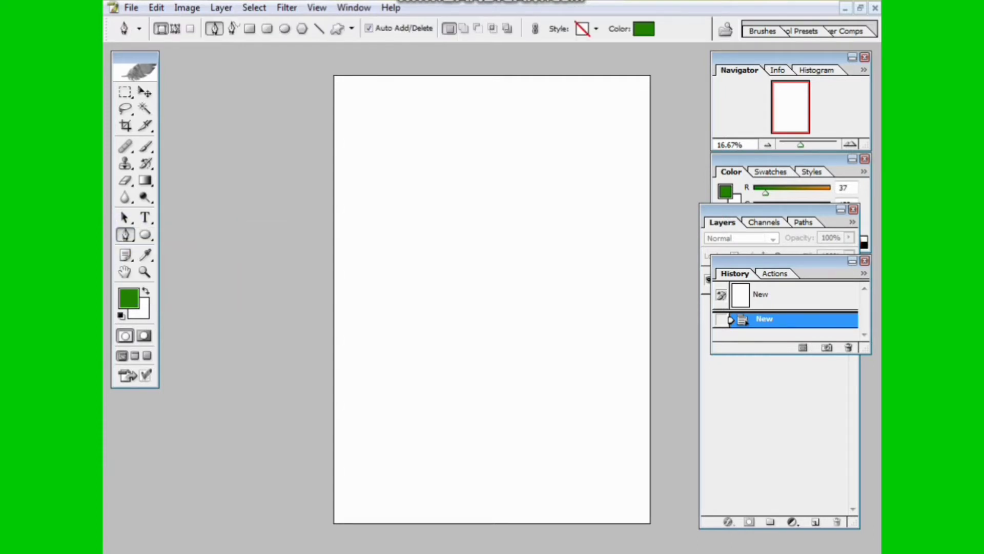
{"action": "left_click", "coordinate": [353, 452]}
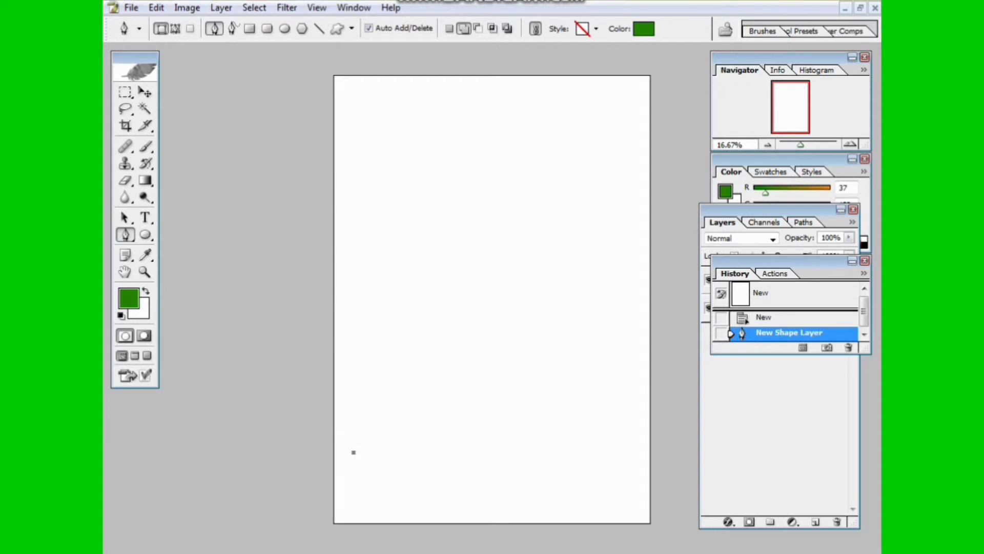
{"action": "left_click", "coordinate": [353, 132]}
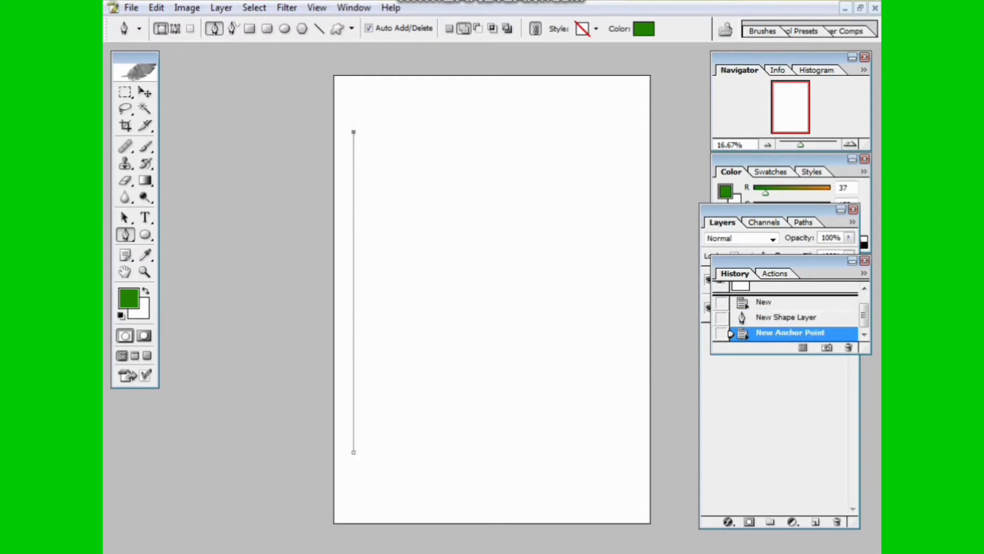
{"action": "left_click", "coordinate": [443, 157]}
{"action": "left_click", "coordinate": [529, 182]}
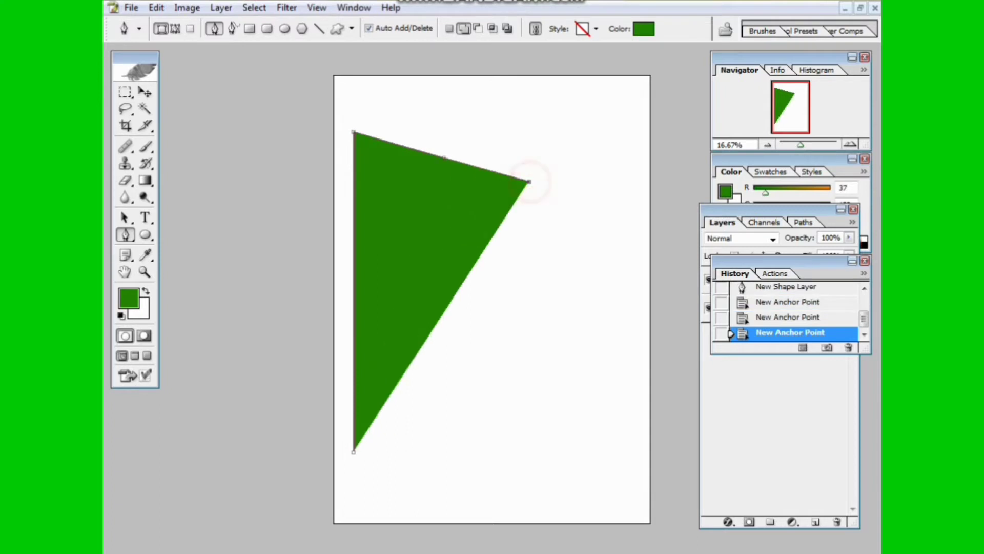
Add the pennant notch and lower pennant, closing the outline at the bottom-left corner.
{"action": "left_click", "coordinate": [446, 207]}
{"action": "left_click", "coordinate": [381, 237]}
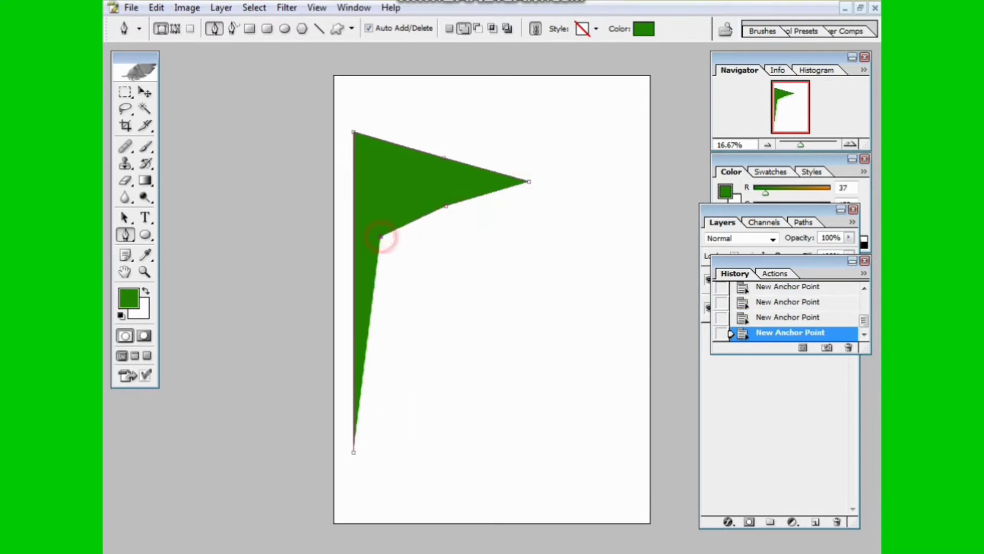
{"action": "left_click", "coordinate": [451, 301]}
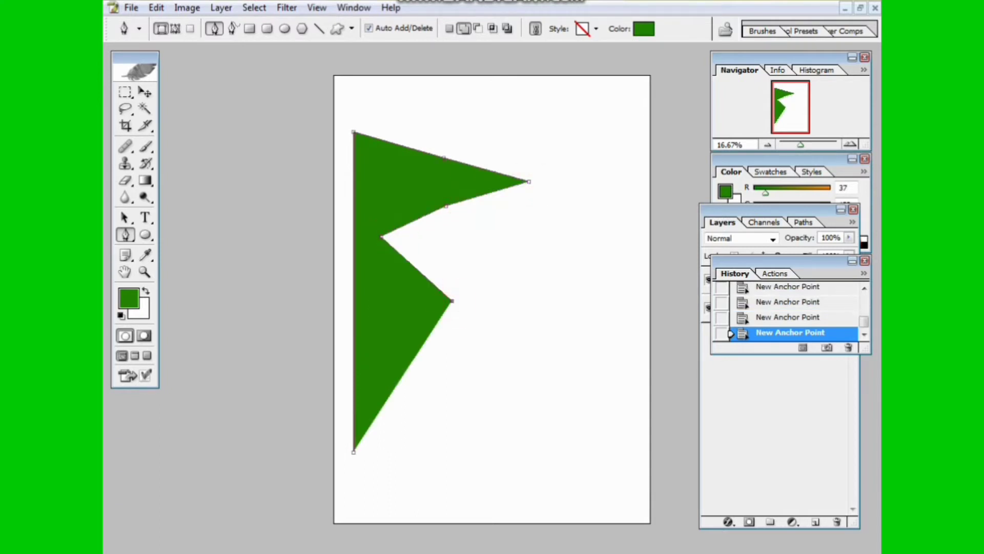
{"action": "left_click", "coordinate": [527, 345]}
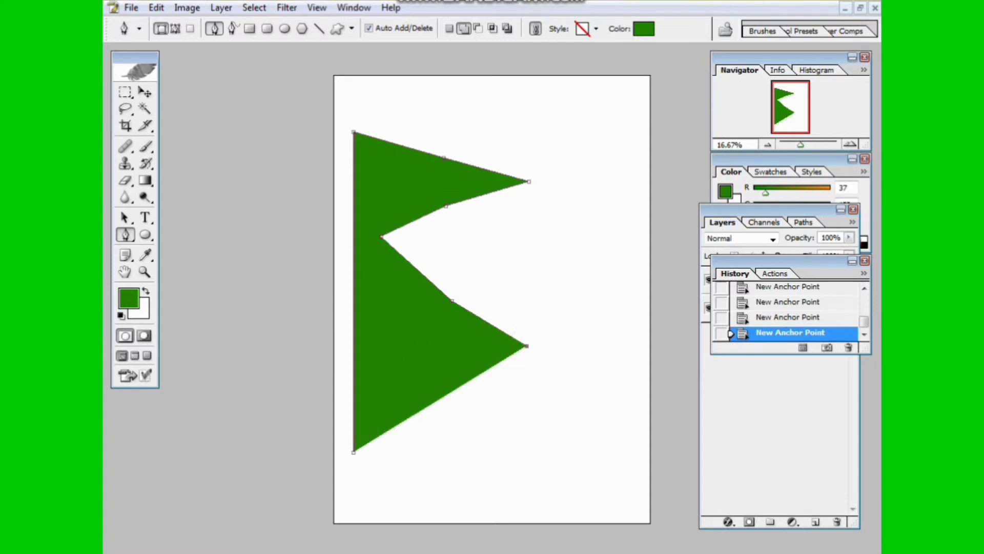
{"action": "left_click", "coordinate": [439, 372]}
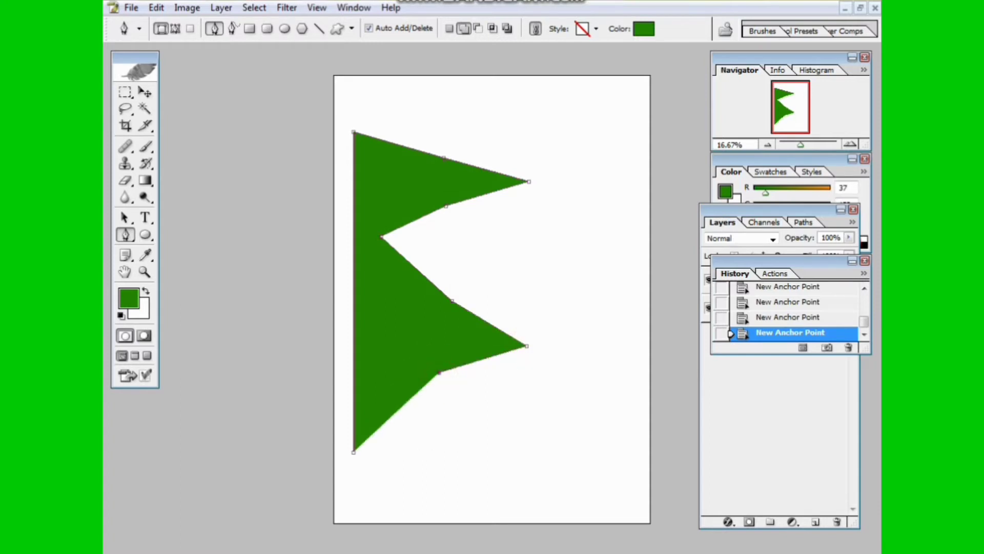
{"action": "left_click", "coordinate": [353, 451]}
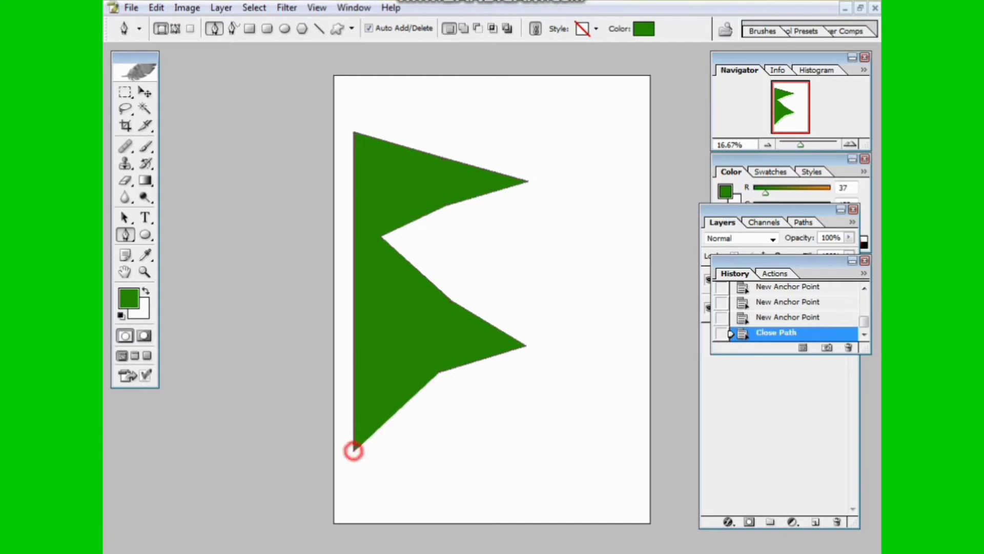
Set the flag shape's fill colour to white (FFFFFF) in the Color Picker.
{"action": "left_click", "coordinate": [644, 28]}
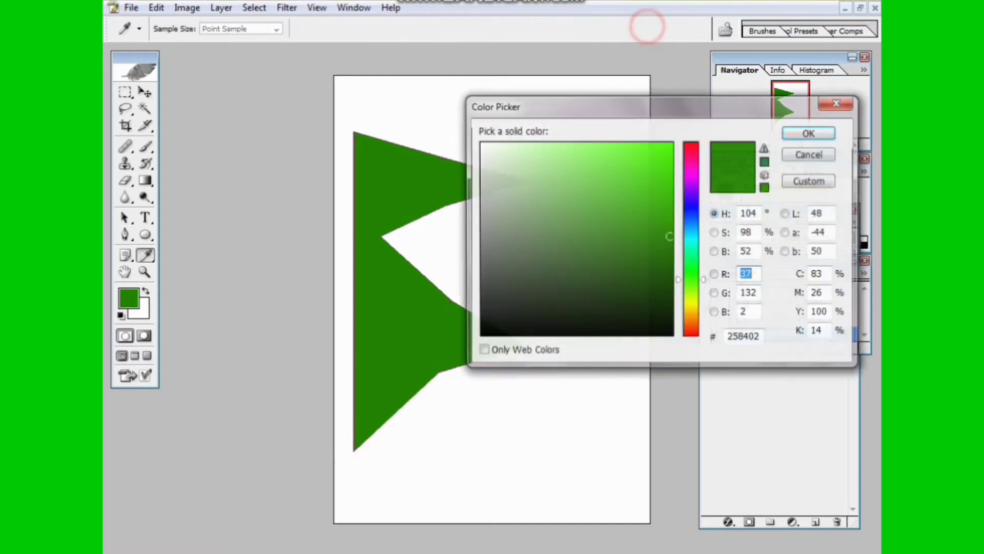
{"action": "left_click_drag", "start_coordinate": [578, 275], "coordinate": [480, 143]}
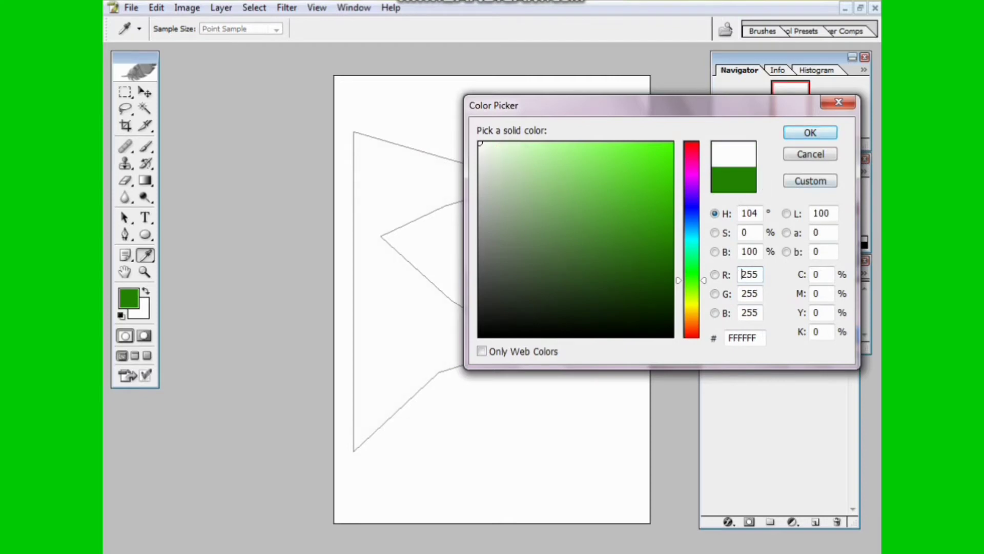
{"action": "left_click", "coordinate": [809, 132]}
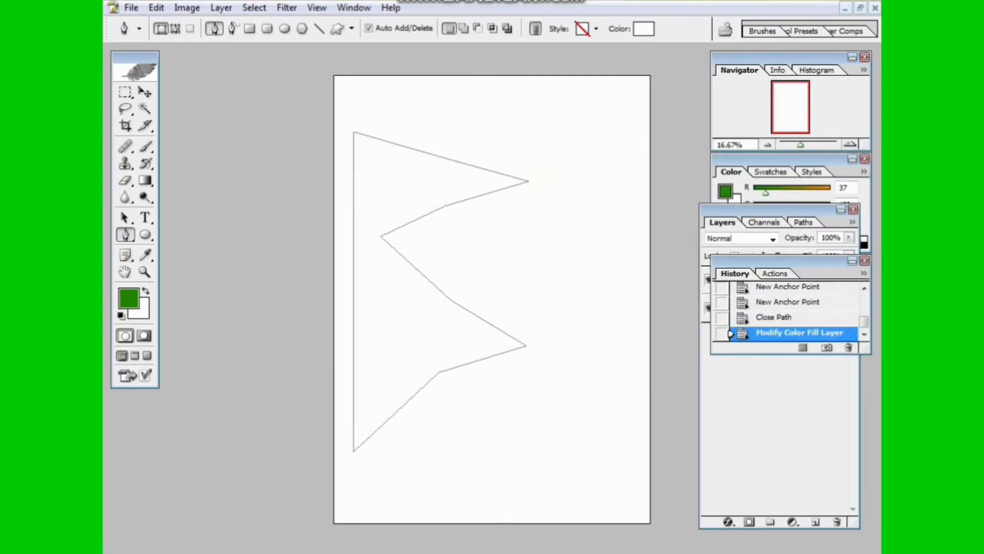
With the Convert Point Tool, nudge the inner notch down and adjust the bottom-left corner.
{"action": "left_click", "coordinate": [125, 234]}
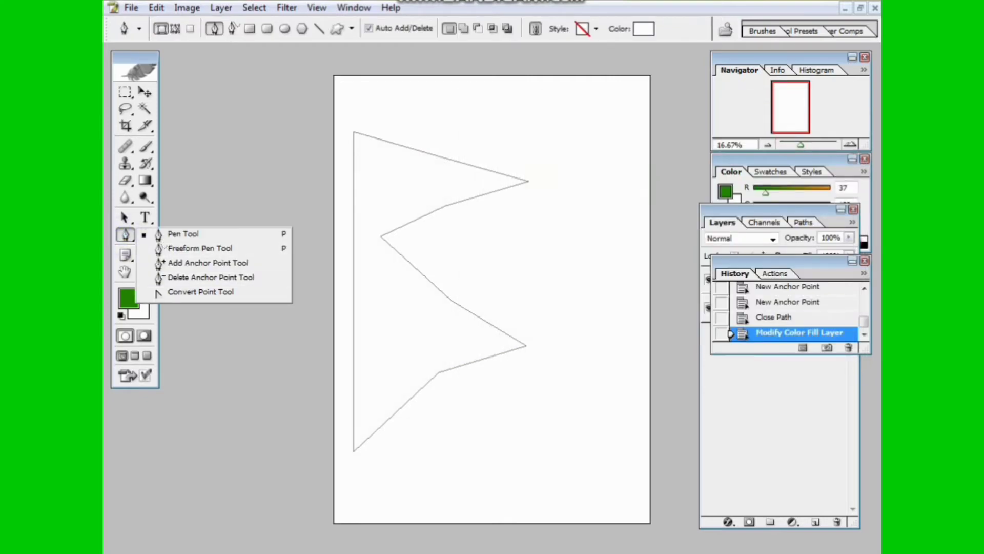
{"action": "left_click", "coordinate": [204, 292]}
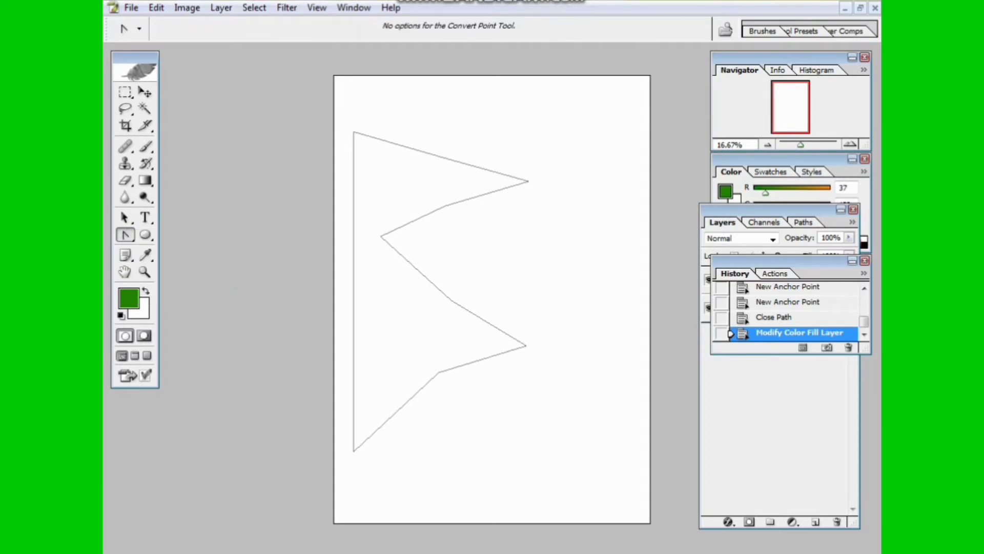
{"action": "left_click", "coordinate": [430, 210]}
{"action": "left_click", "coordinate": [381, 237]}
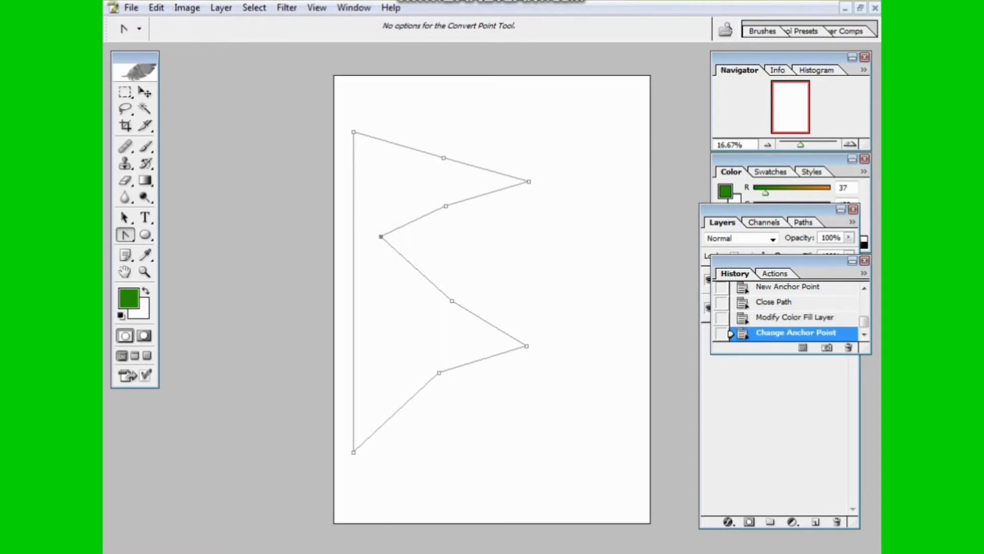
{"action": "key", "text": "shift+Down"}
{"action": "key", "text": "shift+Down"}
{"action": "key", "text": "shift+Down"}
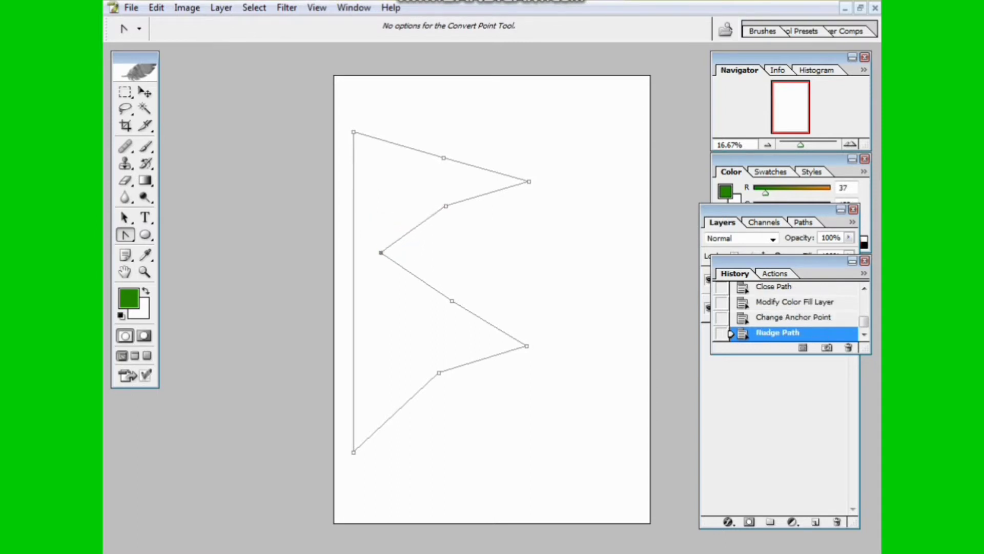
{"action": "left_click", "coordinate": [353, 452]}
{"action": "key", "text": "shift+Up"}
{"action": "key", "text": "shift+Up"}
{"action": "key", "text": "shift+Up"}
{"action": "key", "text": "shift+Up"}
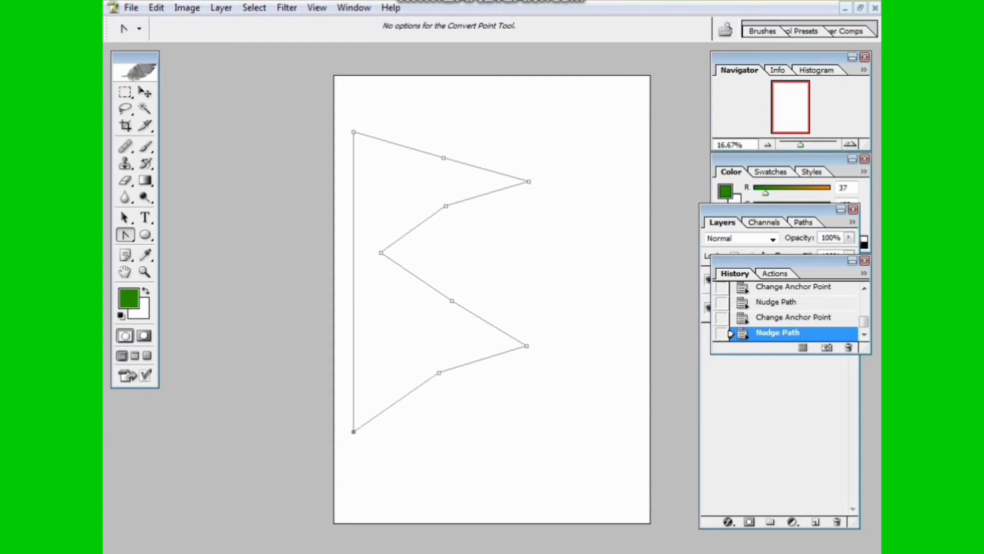
{"action": "key", "text": "Down"}
{"action": "key", "text": "Down"}
{"action": "key", "text": "Down"}
Reposition the top edge's middle point and bend the top edge into a smooth wave.
{"action": "left_click_drag", "start_coordinate": [443, 158], "coordinate": [444, 157]}
{"action": "left_click", "coordinate": [443, 158]}
{"action": "key", "text": "Left"}
{"action": "key", "text": "Left"}
{"action": "key", "text": "Left"}
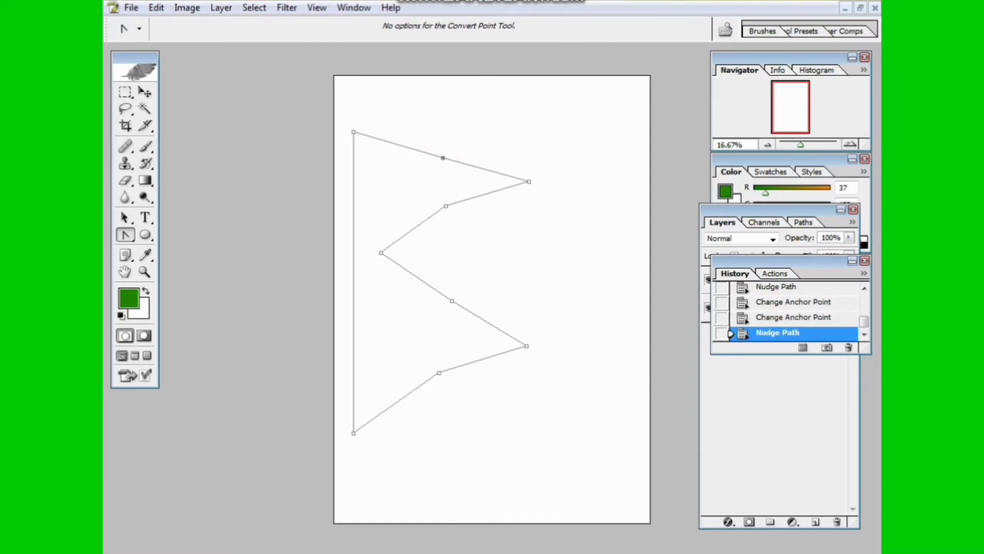
{"action": "key", "text": "Left"}
{"action": "key", "text": "Left"}
{"action": "key", "text": "Left"}
{"action": "key", "text": "Left"}
{"action": "key", "text": "Left"}
{"action": "key", "text": "Left"}
{"action": "key", "text": "Left"}
{"action": "key", "text": "Left"}
{"action": "key", "text": "Left"}
{"action": "key", "text": "Up"}
{"action": "key", "text": "Up"}
{"action": "key", "text": "Up"}
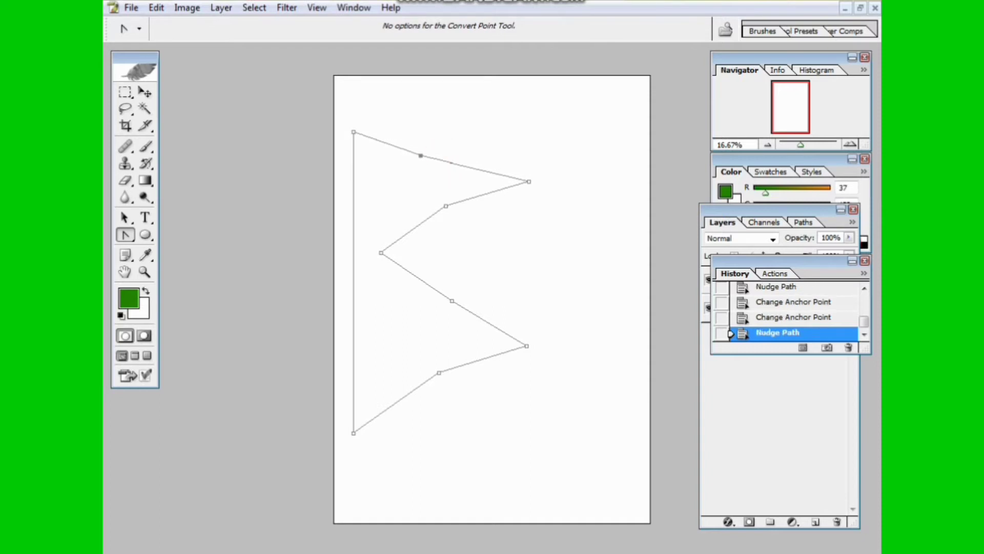
{"action": "key", "text": "Up"}
{"action": "key", "text": "Up"}
{"action": "key", "text": "Up"}
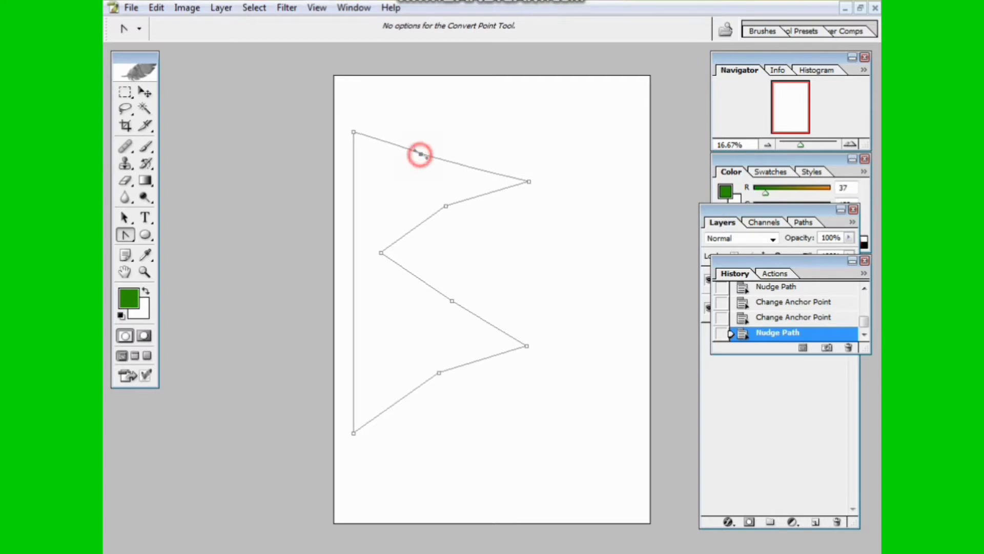
{"action": "mouse_move", "coordinate": [420, 153]}
{"action": "left_mouse_down"}
{"action": "mouse_move", "coordinate": [452, 183]}
{"action": "mouse_move", "coordinate": [457, 154]}
{"action": "mouse_move", "coordinate": [478, 139]}
{"action": "left_mouse_up"}
Curve the upper pennant's lower edge and the lower pennant's upper edge.
{"action": "left_click", "coordinate": [446, 206]}
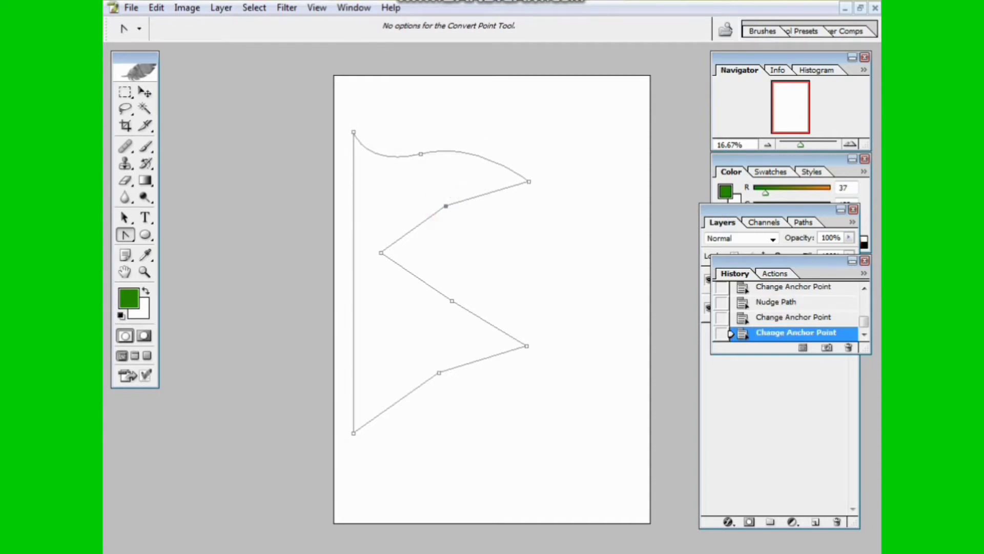
{"action": "mouse_move", "coordinate": [446, 207]}
{"action": "left_mouse_down"}
{"action": "mouse_move", "coordinate": [452, 227]}
{"action": "mouse_move", "coordinate": [417, 248]}
{"action": "left_mouse_up"}
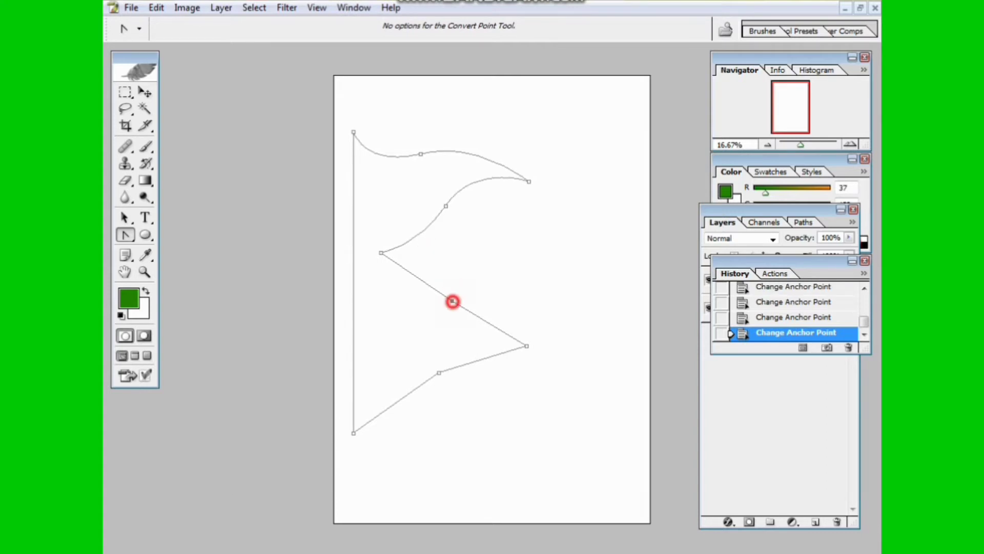
{"action": "left_click_drag", "start_coordinate": [453, 300], "coordinate": [437, 334]}
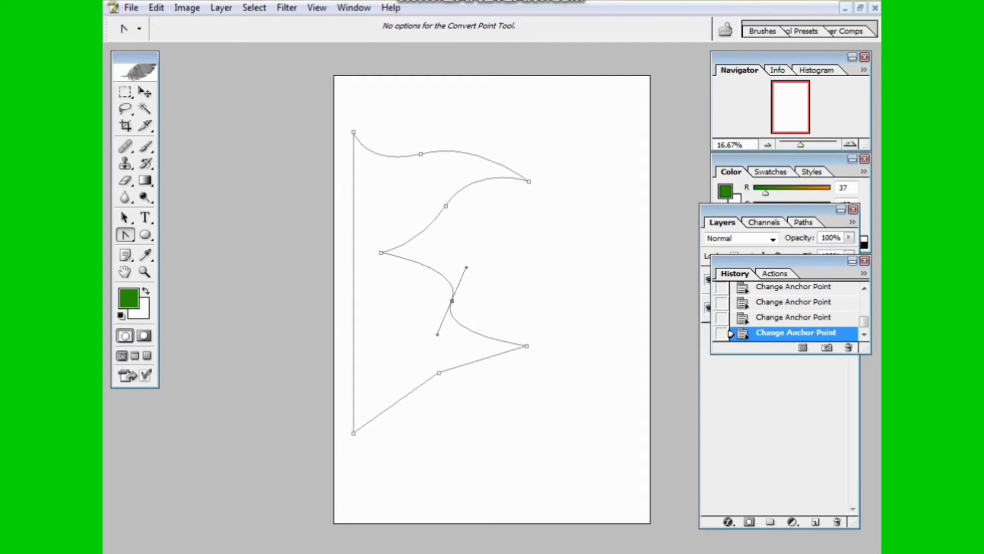
{"action": "mouse_move", "coordinate": [451, 300]}
{"action": "left_mouse_down"}
{"action": "mouse_move", "coordinate": [459, 332]}
{"action": "mouse_move", "coordinate": [450, 329]}
{"action": "left_mouse_up"}
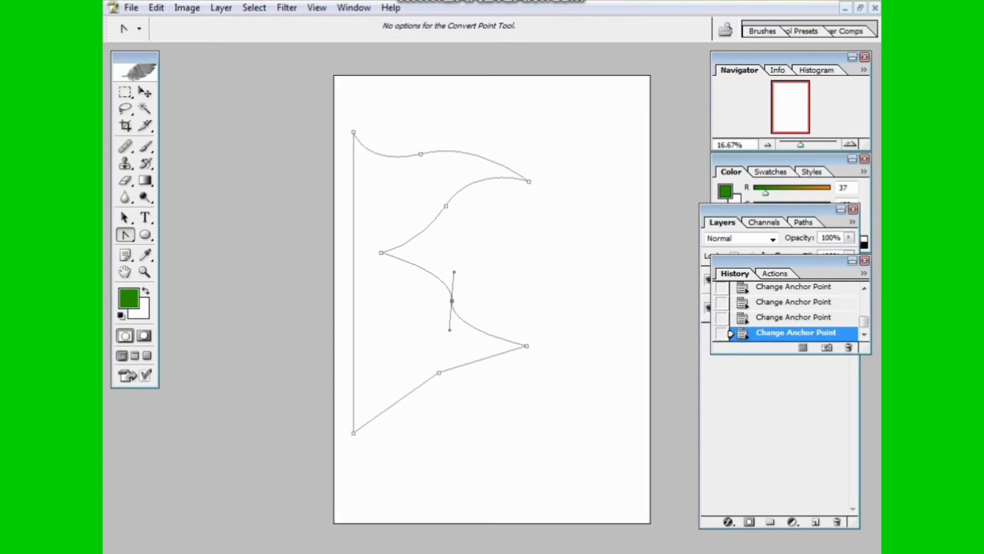
Bend the bottom edge into a wave, raise the bottom-left corner, and recheck the path.
{"action": "left_click", "coordinate": [439, 373]}
{"action": "left_click", "coordinate": [438, 372]}
{"action": "key", "text": "Left"}
{"action": "key", "text": "Left"}
{"action": "key", "text": "Left"}
{"action": "key", "text": "Left"}
{"action": "key", "text": "Left"}
{"action": "key", "text": "Left"}
{"action": "key", "text": "Left"}
{"action": "key", "text": "Left"}
{"action": "key", "text": "Left"}
{"action": "key", "text": "Left"}
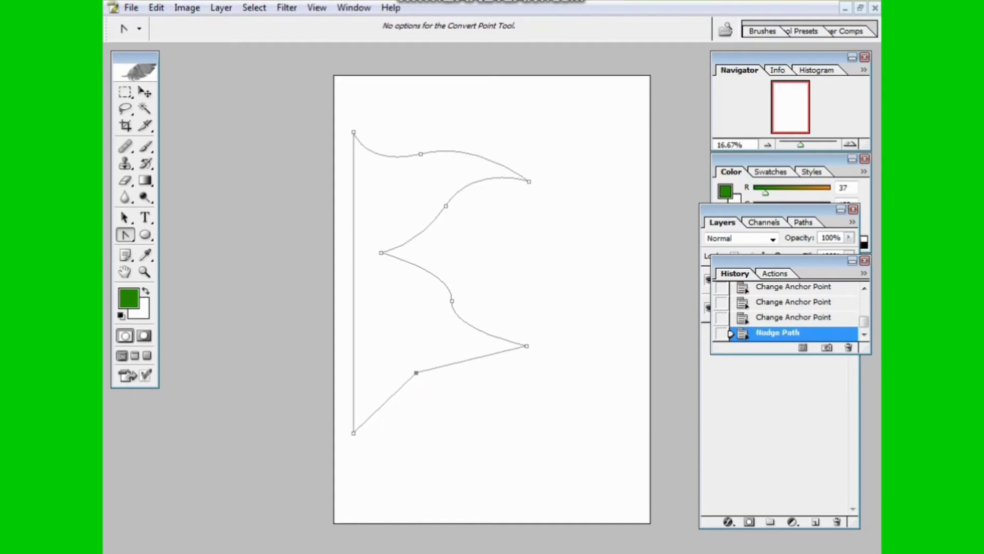
{"action": "mouse_move", "coordinate": [416, 372]}
{"action": "left_mouse_down"}
{"action": "mouse_move", "coordinate": [436, 430]}
{"action": "mouse_move", "coordinate": [446, 410]}
{"action": "left_mouse_up"}
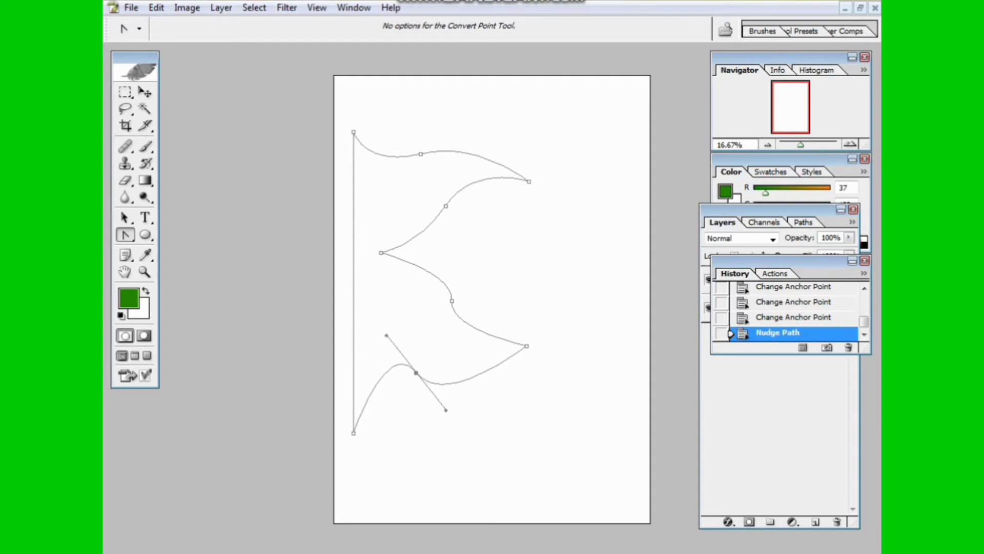
{"action": "key", "text": "Up"}
{"action": "key", "text": "Up"}
{"action": "key", "text": "Up"}
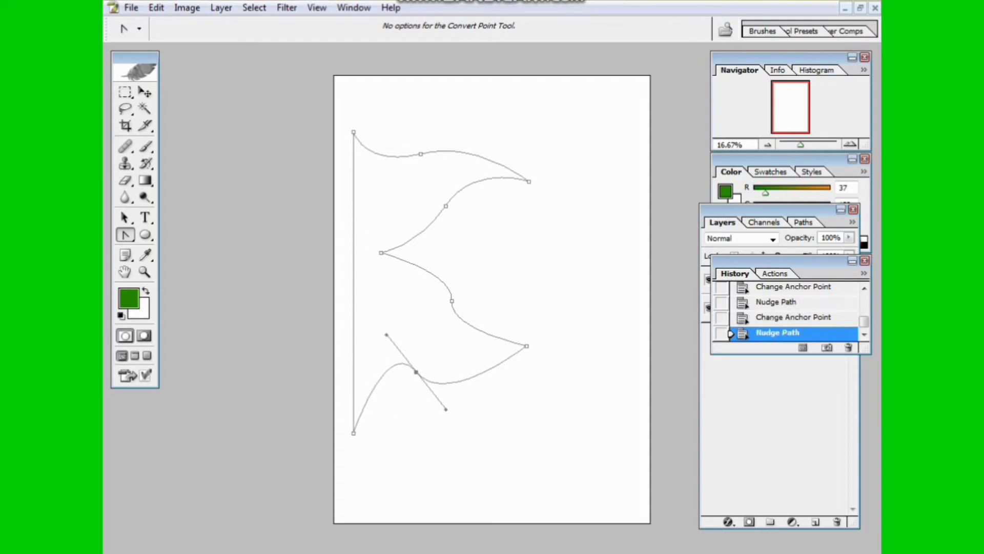
{"action": "key", "text": "Up"}
{"action": "key", "text": "Up"}
{"action": "key", "text": "Up"}
{"action": "key", "text": "Up"}
{"action": "key", "text": "Up"}
{"action": "key", "text": "Up"}
{"action": "key", "text": "Left"}
{"action": "key", "text": "Left"}
{"action": "key", "text": "Down"}
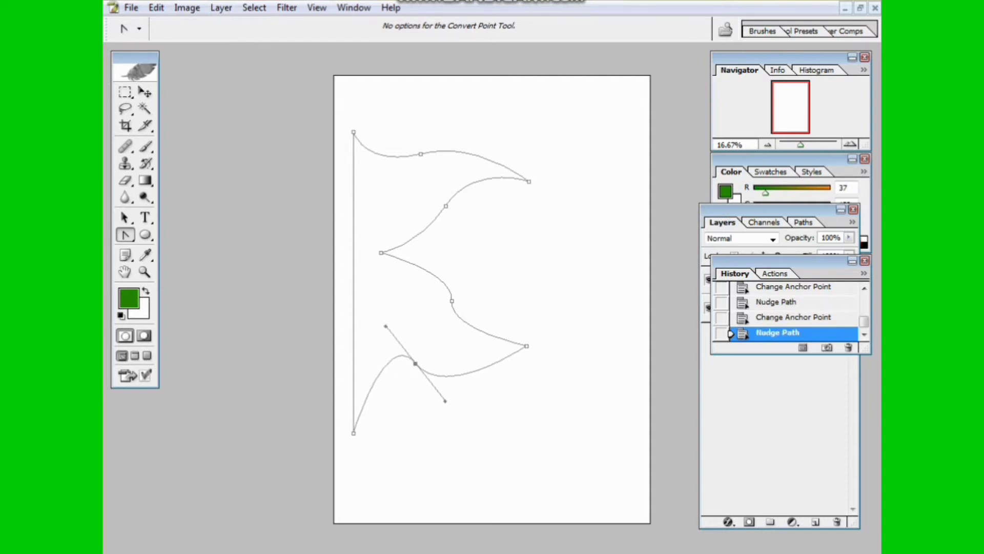
{"action": "left_click", "coordinate": [353, 433]}
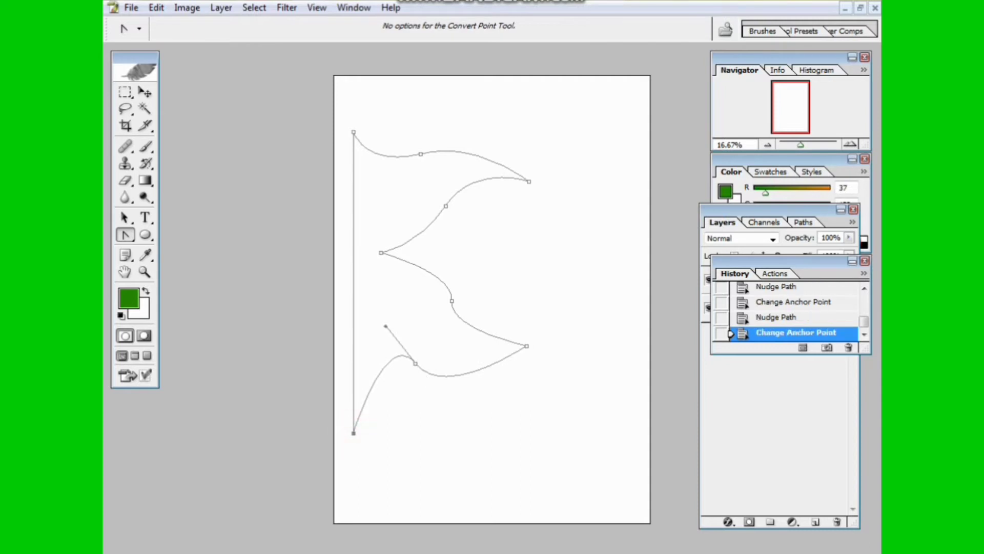
{"action": "key", "text": "Up"}
{"action": "key", "text": "Up"}
{"action": "key", "text": "Up"}
{"action": "key", "text": "Up"}
{"action": "key", "text": "Up"}
{"action": "key", "text": "Up"}
{"action": "key", "text": "Up"}
{"action": "key", "text": "Up"}
{"action": "key", "text": "Up"}
{"action": "key", "text": "Up"}
{"action": "key", "text": "Up"}
{"action": "key", "text": "Up"}
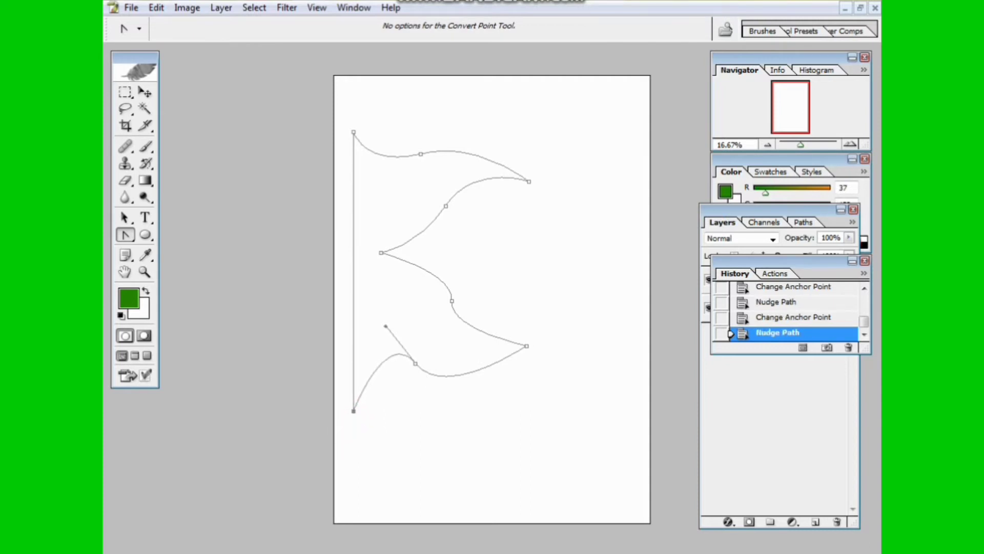
{"action": "left_click", "coordinate": [454, 445]}
{"action": "left_click", "coordinate": [424, 272]}
Apply a blue Stroke layer effect to Shape 1, raising its size to 14 px.
{"action": "left_click", "coordinate": [728, 522]}
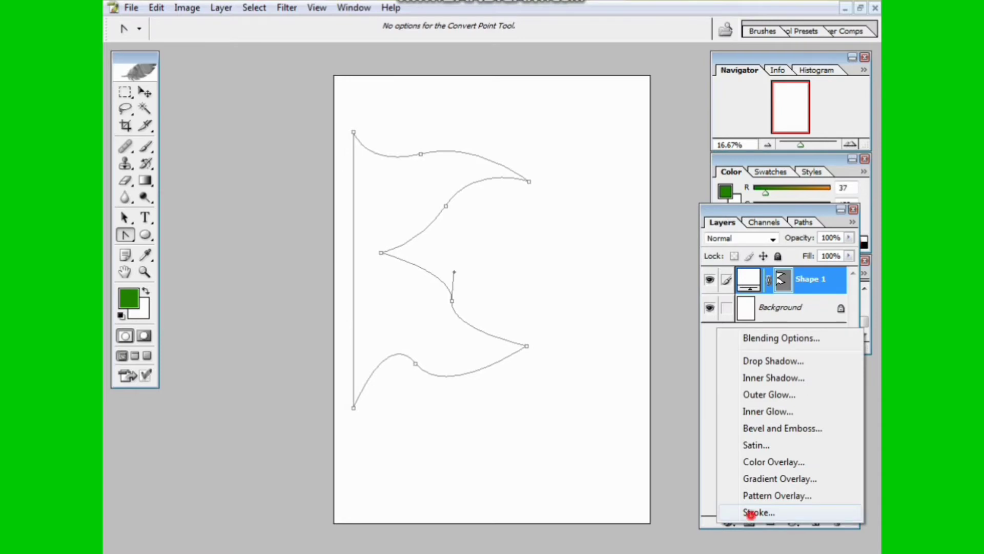
{"action": "left_click", "coordinate": [749, 512]}
{"action": "left_click", "coordinate": [527, 400]}
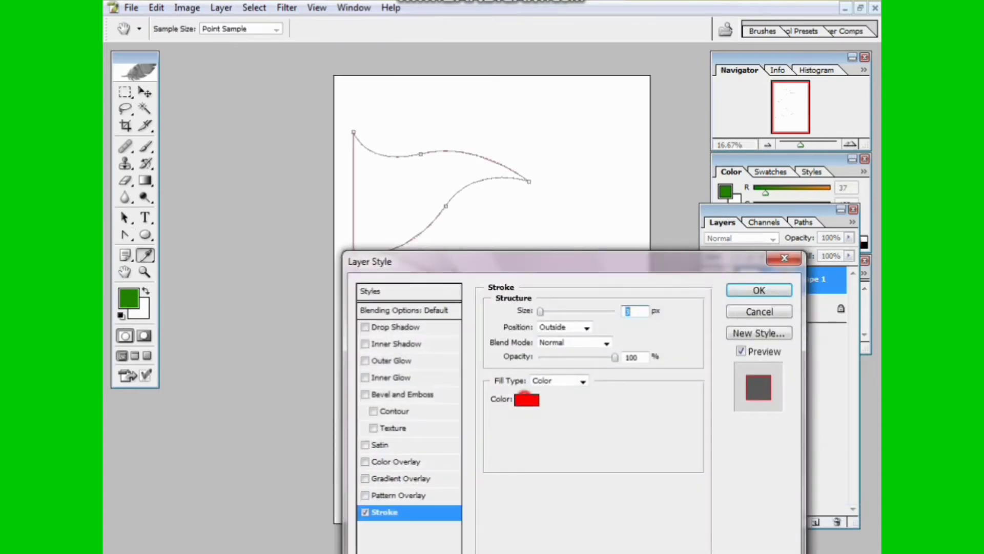
{"action": "left_click", "coordinate": [691, 213]}
{"action": "left_click", "coordinate": [668, 190]}
{"action": "left_click", "coordinate": [673, 157]}
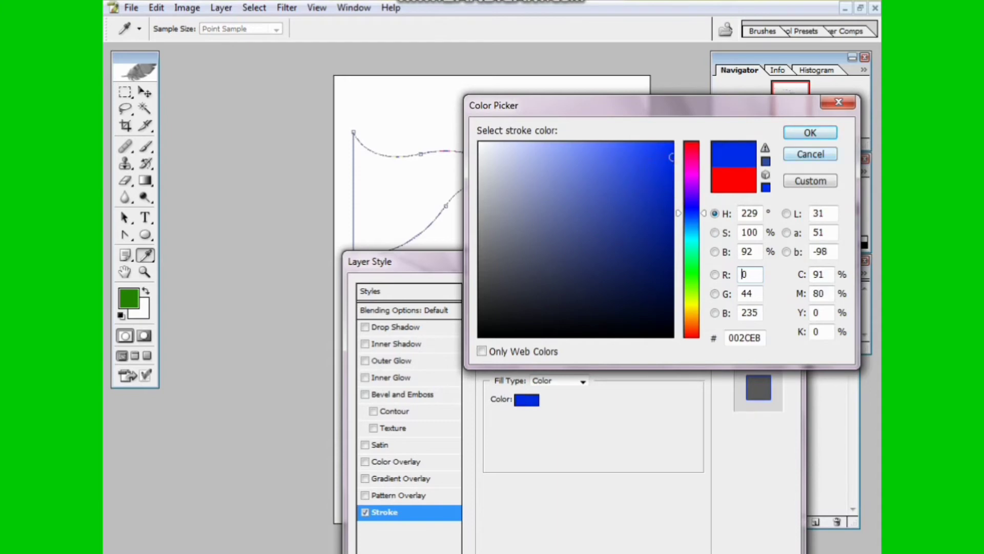
{"action": "key", "text": "Return"}
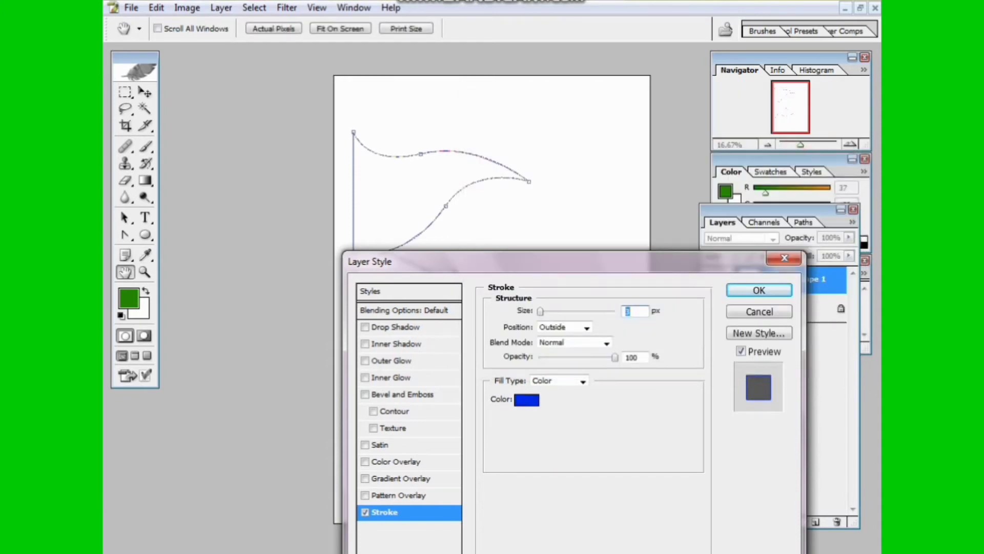
{"action": "key", "text": "Up"}
{"action": "key", "text": "Up"}
{"action": "key", "text": "Up"}
{"action": "key", "text": "Up"}
{"action": "key", "text": "Up"}
{"action": "key", "text": "Up"}
{"action": "key", "text": "Up"}
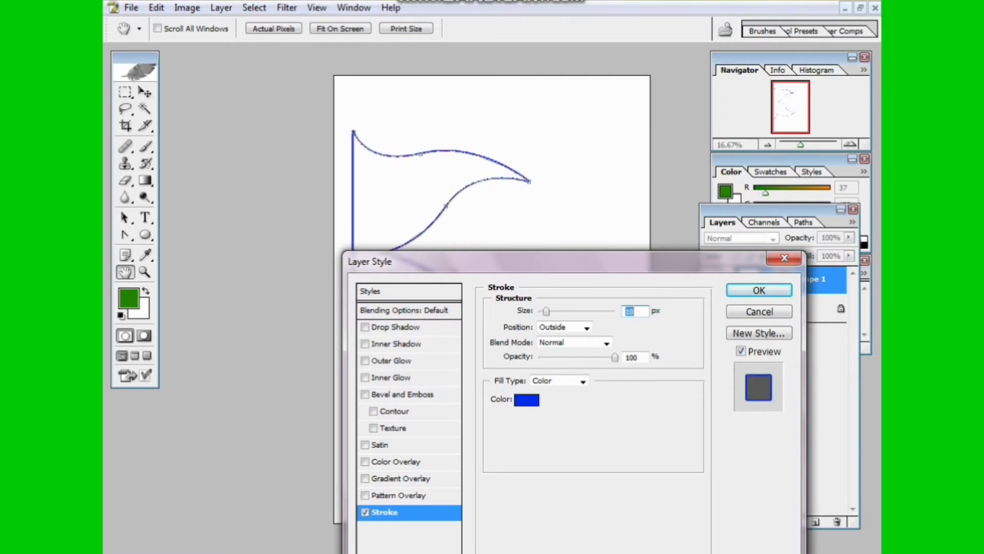
{"action": "key", "text": "Up"}
{"action": "key", "text": "Up"}
{"action": "key", "text": "Up"}
{"action": "key", "text": "Up"}
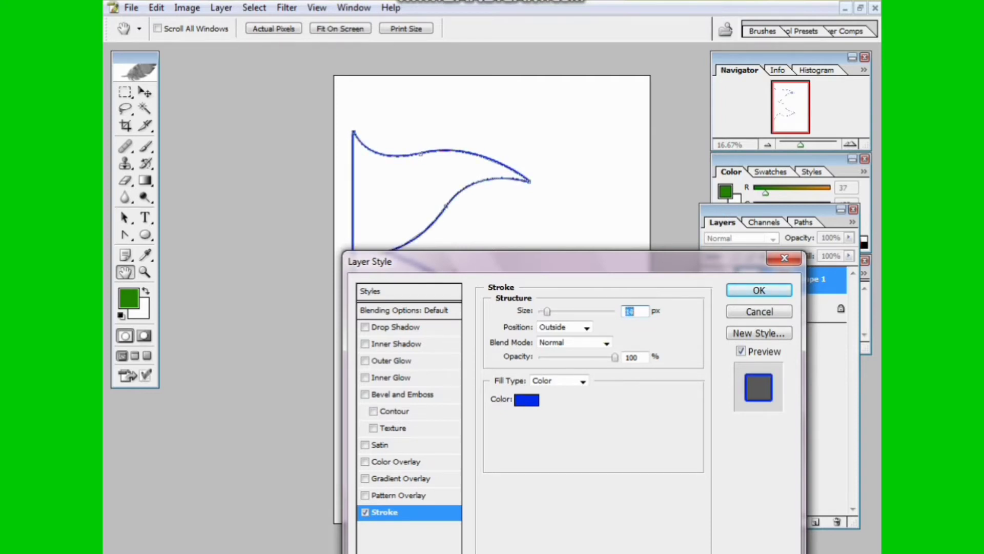
{"action": "key", "text": "Up"}
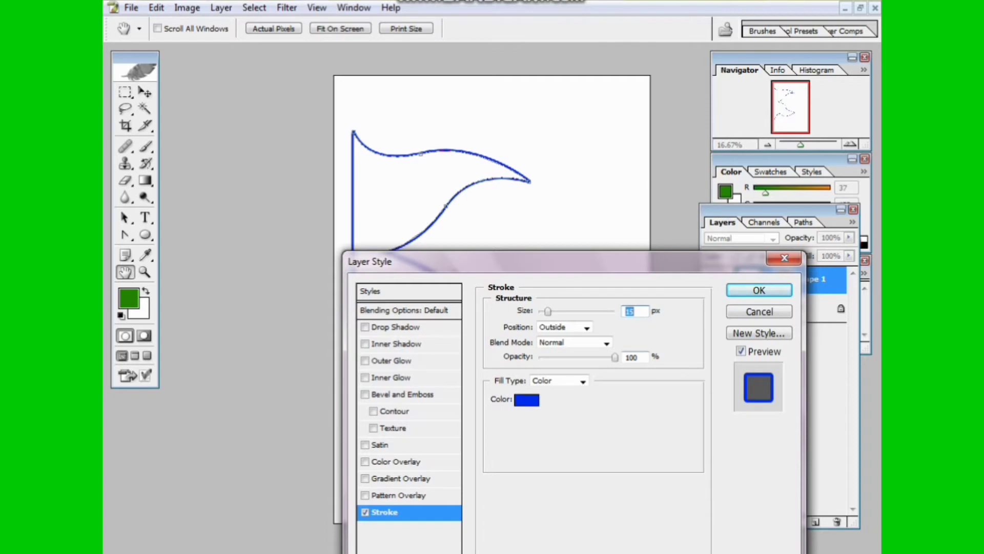
{"action": "left_click", "coordinate": [760, 290]}
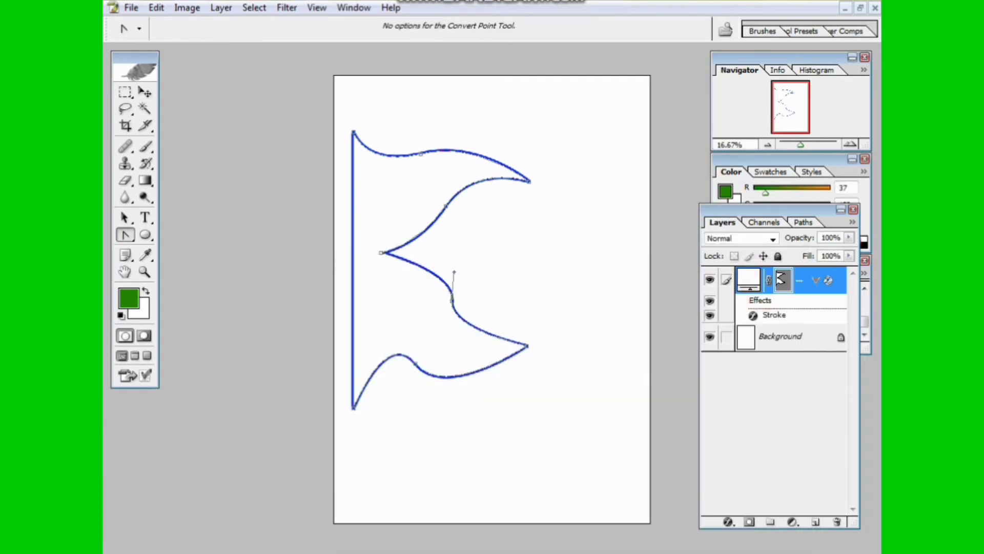
Turn the flag path into a selection with Make Selection.
{"action": "right_click", "coordinate": [391, 283]}
{"action": "left_click", "coordinate": [384, 212]}
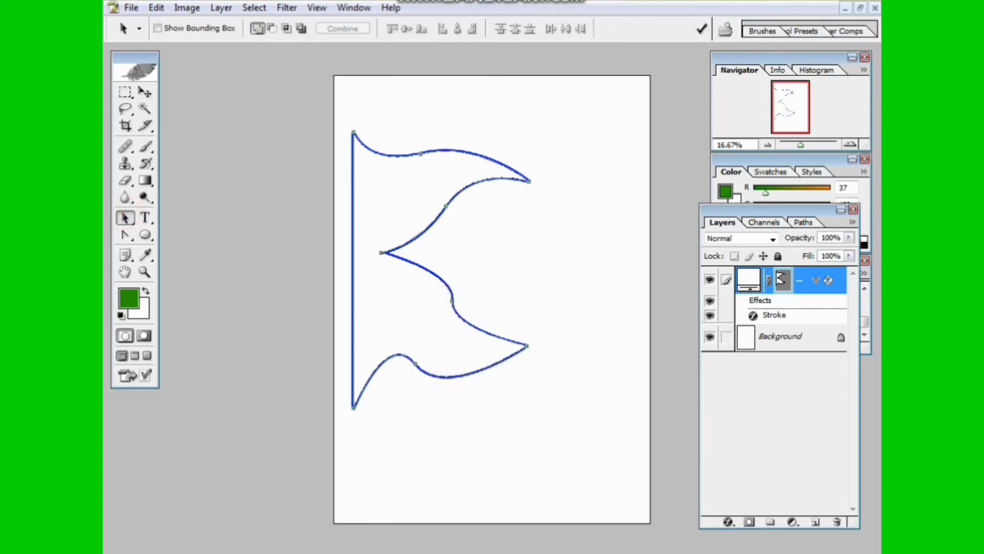
{"action": "right_click", "coordinate": [409, 193]}
{"action": "left_click", "coordinate": [465, 268]}
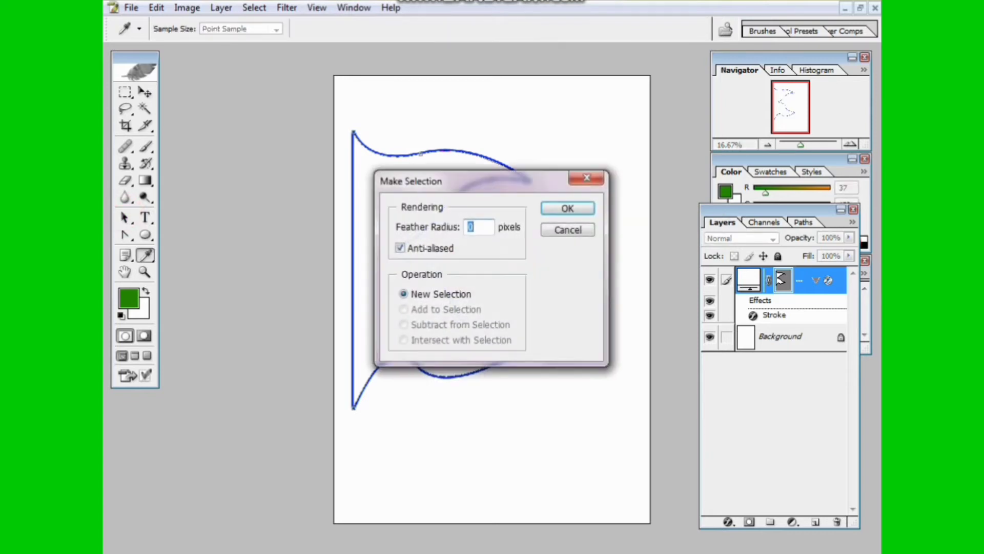
{"action": "left_click", "coordinate": [570, 205]}
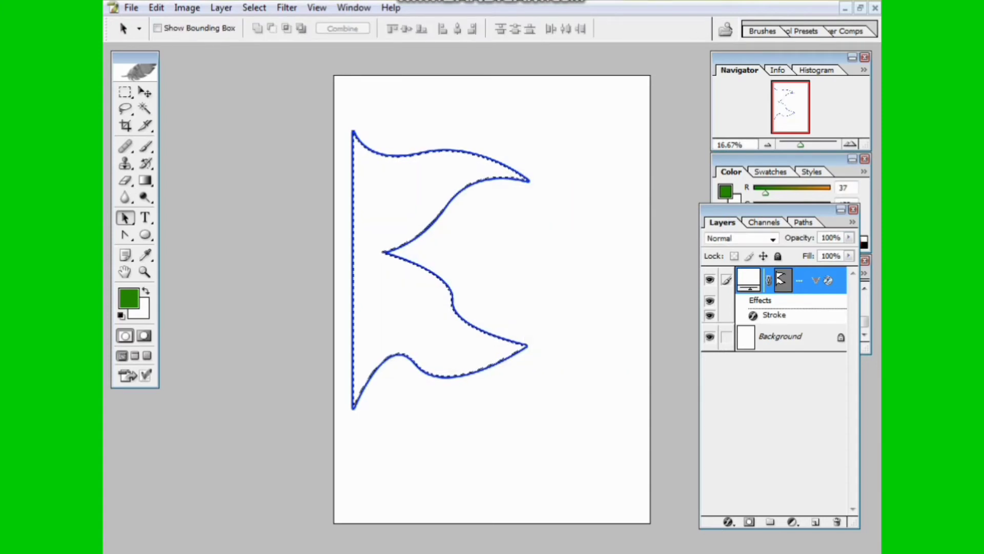
Choose the Gradient Tool, add empty Layer 1, and start setting up a red gradient.
{"action": "left_click", "coordinate": [146, 180]}
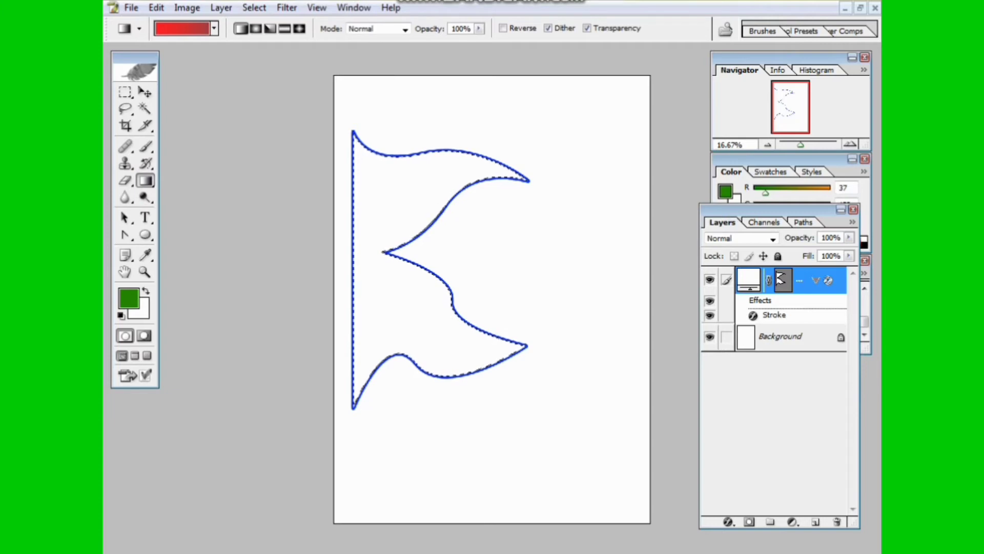
{"action": "left_click", "coordinate": [145, 180]}
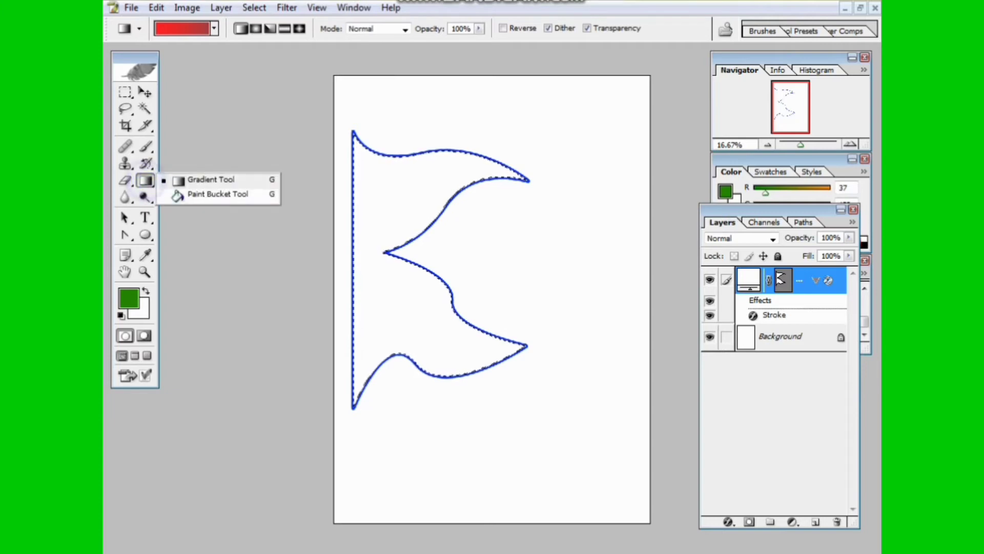
{"action": "left_click", "coordinate": [222, 181]}
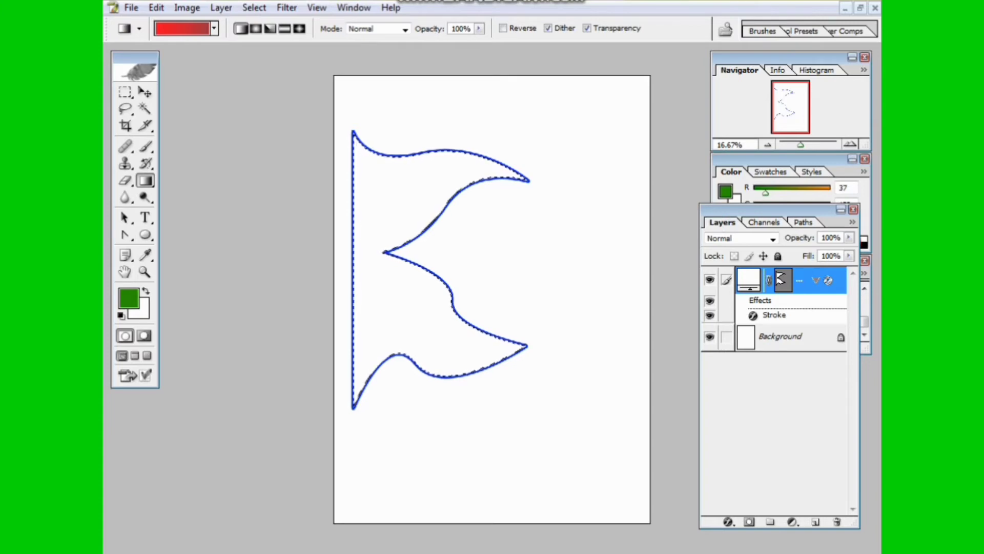
{"action": "left_click", "coordinate": [815, 522]}
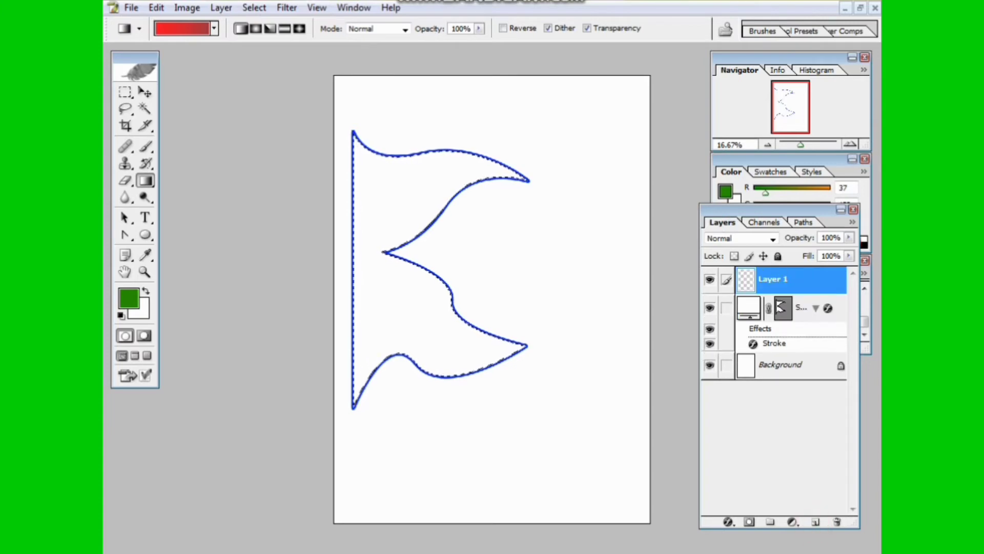
{"action": "left_click", "coordinate": [184, 28]}
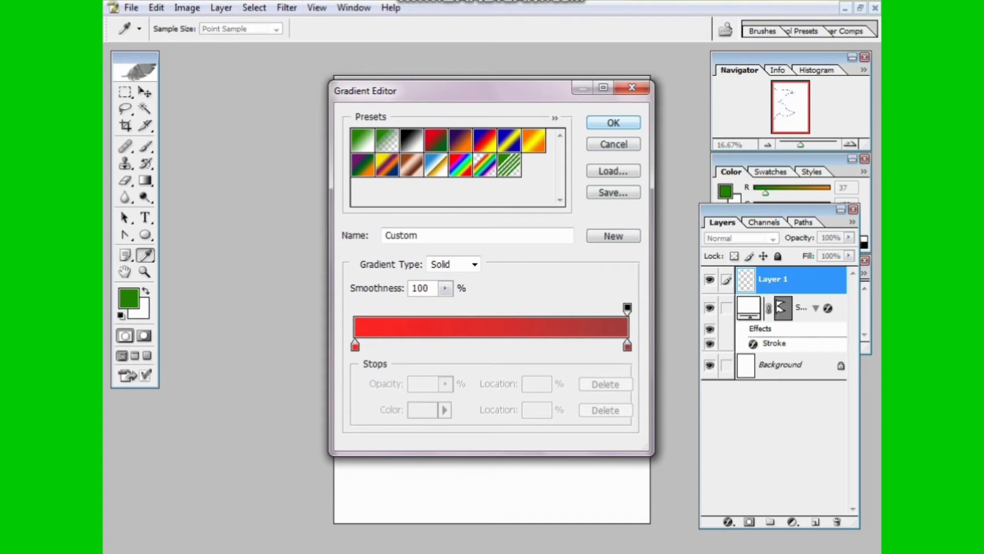
Drag a bright-to-dark red gradient left to right across the flag selection, then deselect.
{"action": "left_click", "coordinate": [614, 122]}
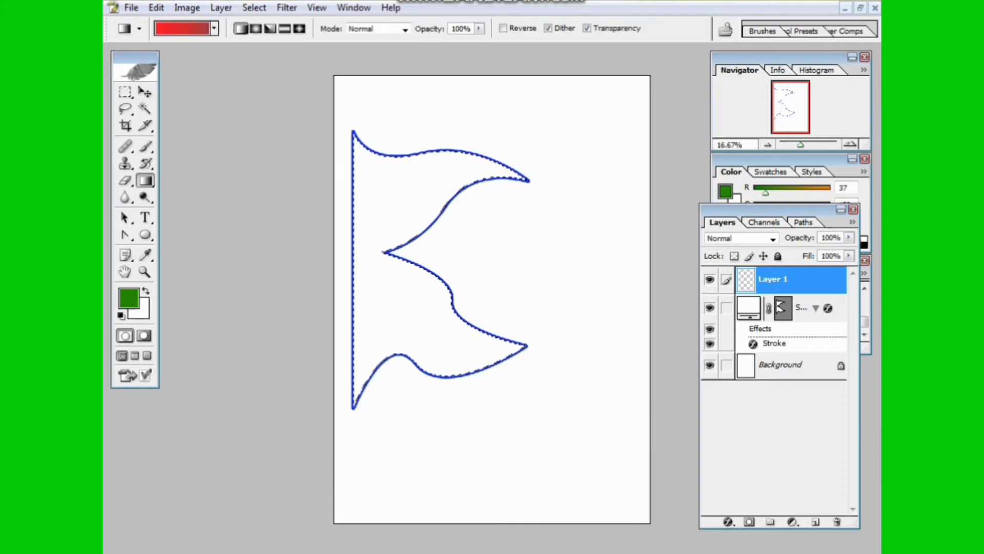
{"action": "left_click_drag", "start_coordinate": [368, 179], "coordinate": [497, 169]}
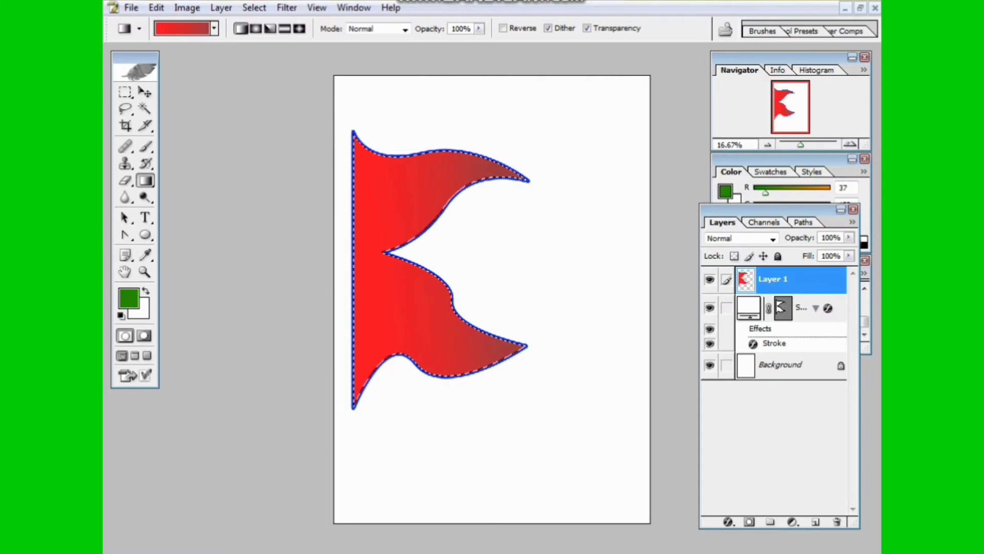
{"action": "left_click_drag", "start_coordinate": [361, 284], "coordinate": [441, 295]}
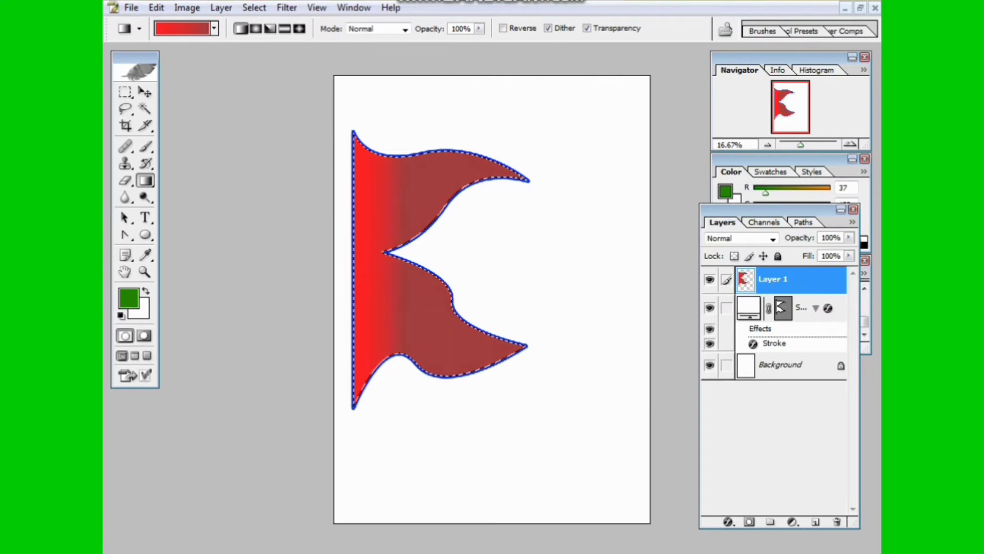
{"action": "left_click_drag", "start_coordinate": [360, 303], "coordinate": [449, 296]}
{"action": "left_click_drag", "start_coordinate": [394, 195], "coordinate": [394, 314]}
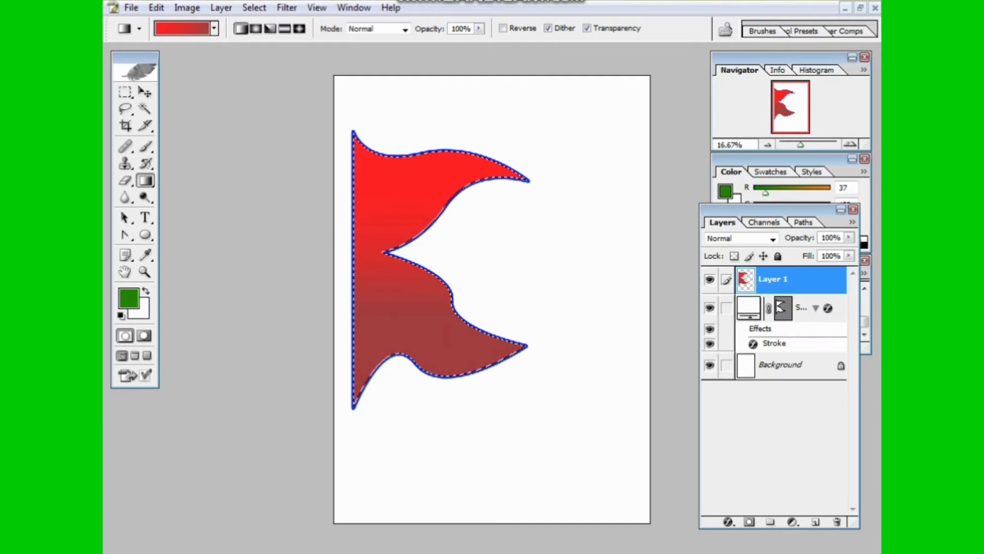
{"action": "left_click_drag", "start_coordinate": [374, 200], "coordinate": [489, 201]}
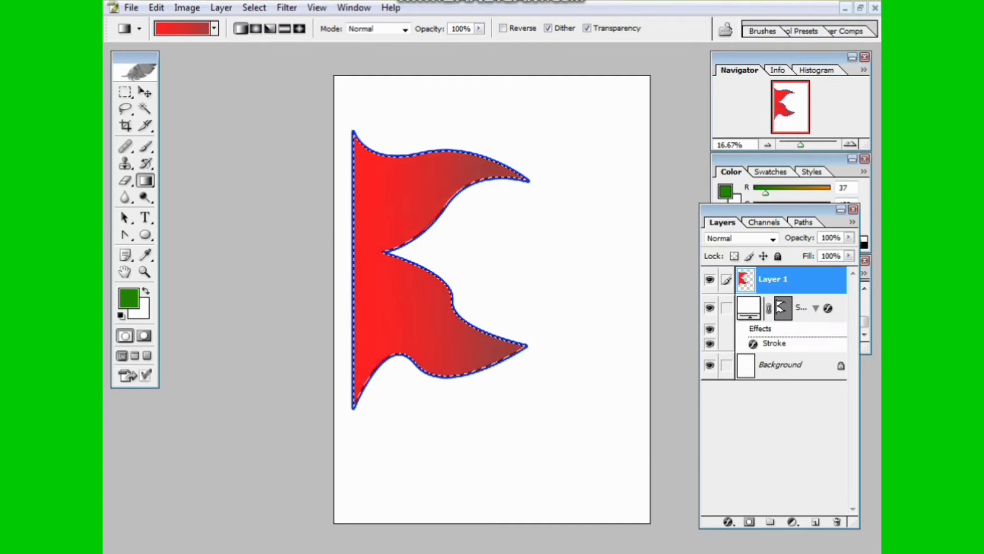
{"action": "left_click_drag", "start_coordinate": [355, 261], "coordinate": [551, 257]}
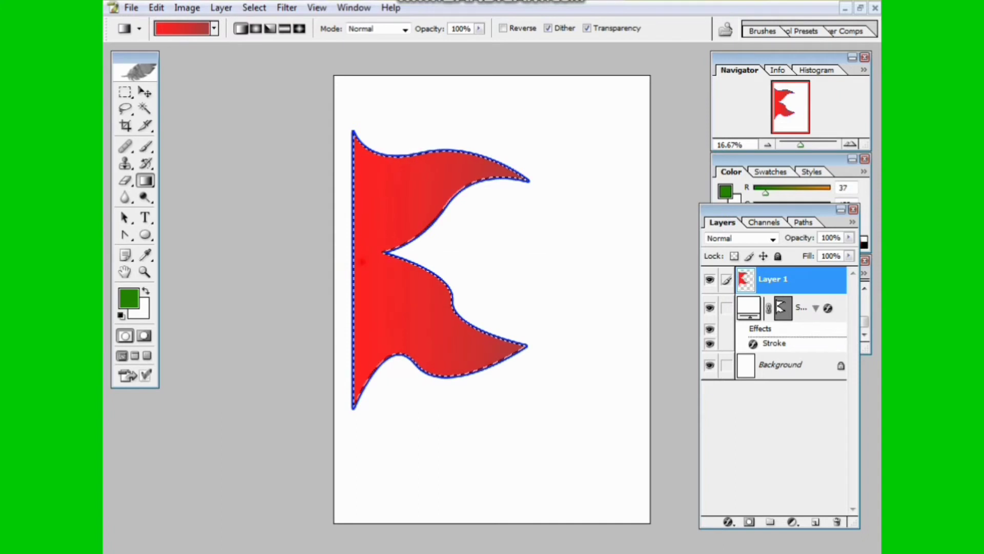
{"action": "left_click_drag", "start_coordinate": [362, 261], "coordinate": [523, 261]}
{"action": "key", "text": "ctrl+d"}
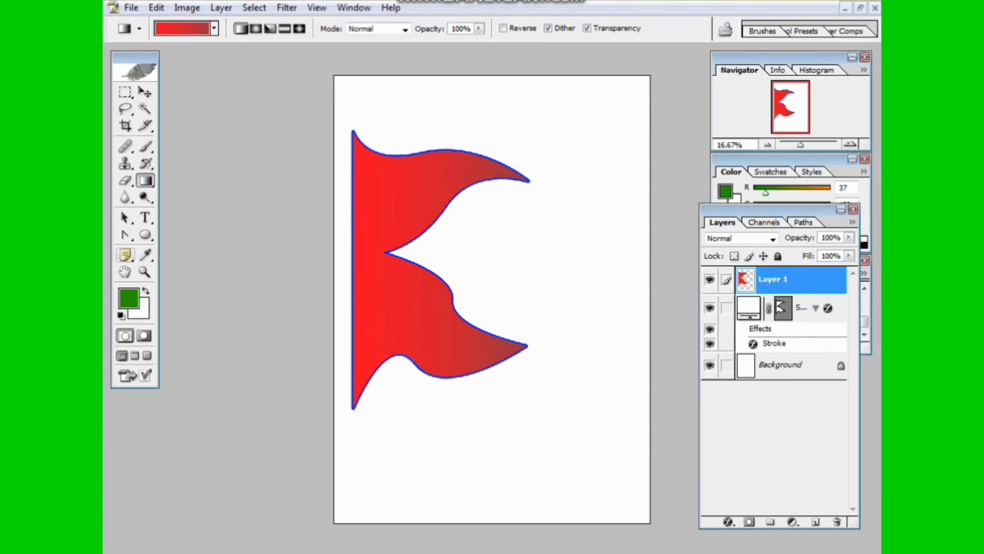
Draw a three-point white triangle shape in the flag's upper pennant.
{"action": "left_click", "coordinate": [128, 238]}
{"action": "left_click", "coordinate": [127, 238]}
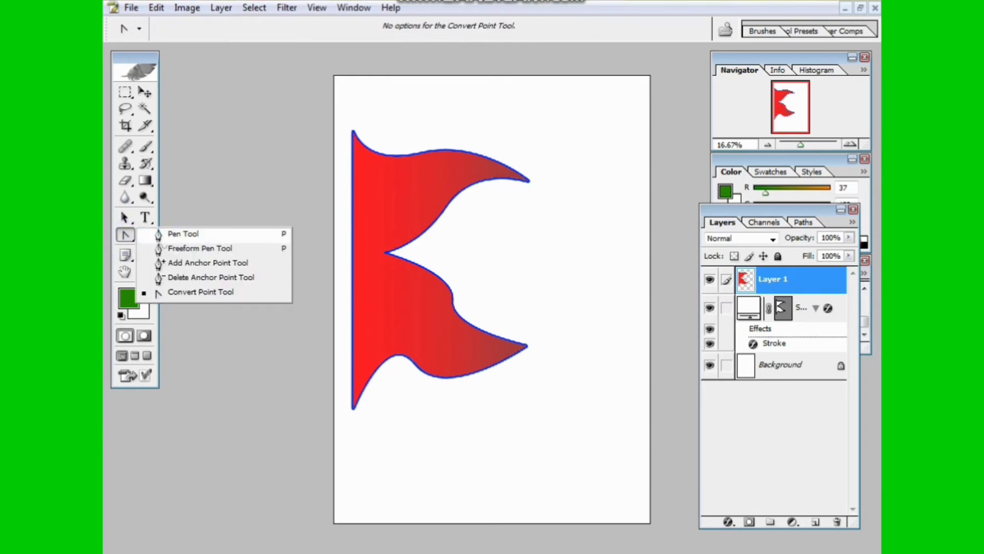
{"action": "left_click", "coordinate": [183, 233]}
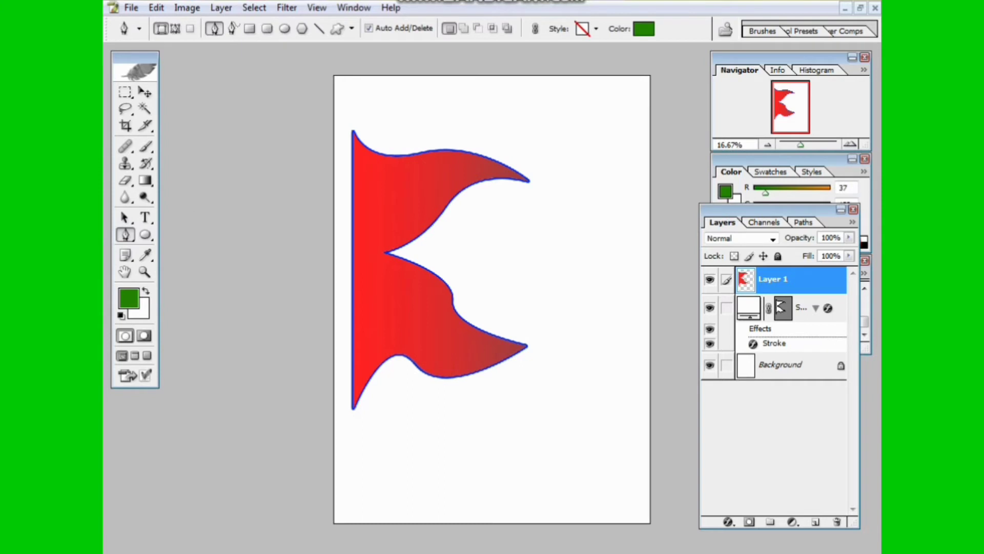
{"action": "left_click", "coordinate": [369, 178]}
{"action": "left_click", "coordinate": [389, 201]}
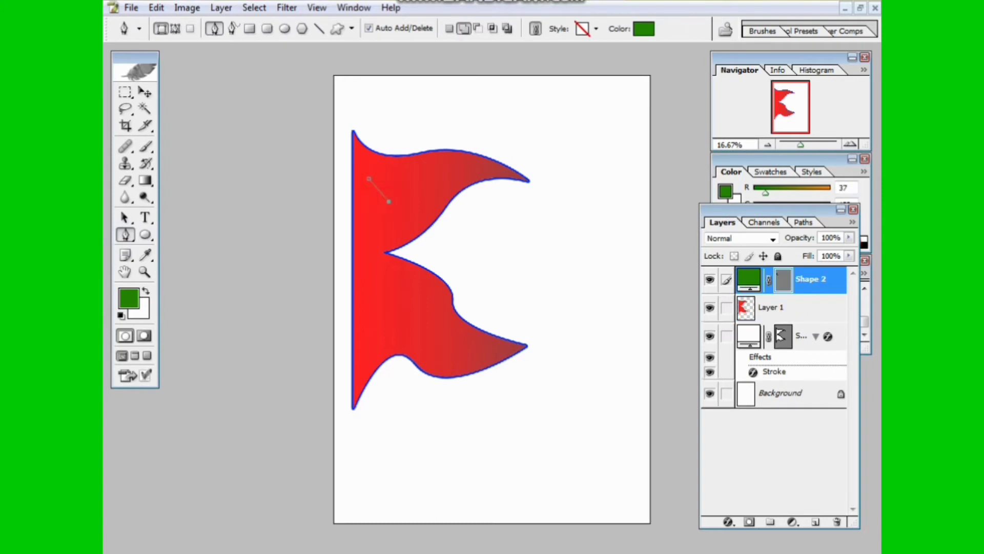
{"action": "left_click", "coordinate": [420, 182]}
{"action": "left_click", "coordinate": [644, 28]}
{"action": "left_click", "coordinate": [482, 144]}
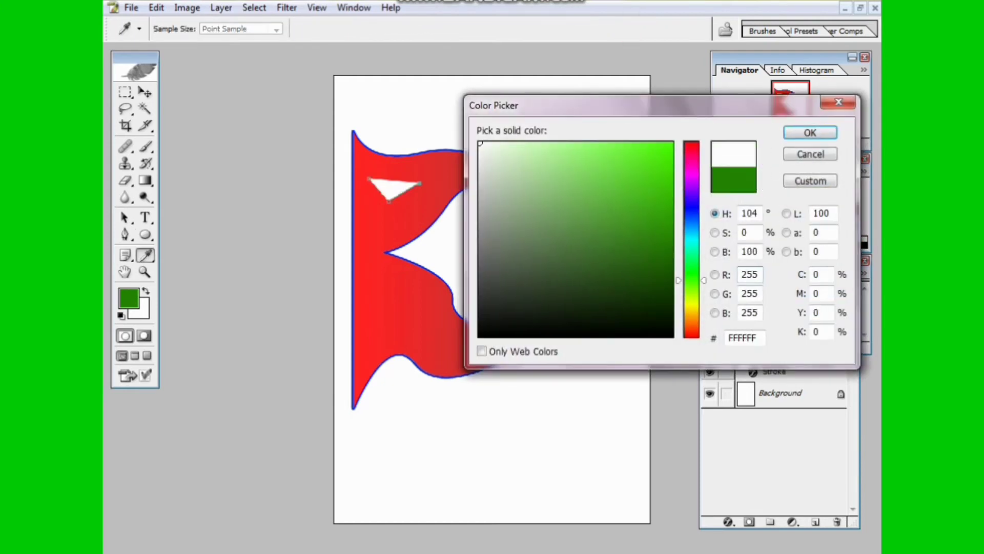
{"action": "left_click", "coordinate": [815, 132]}
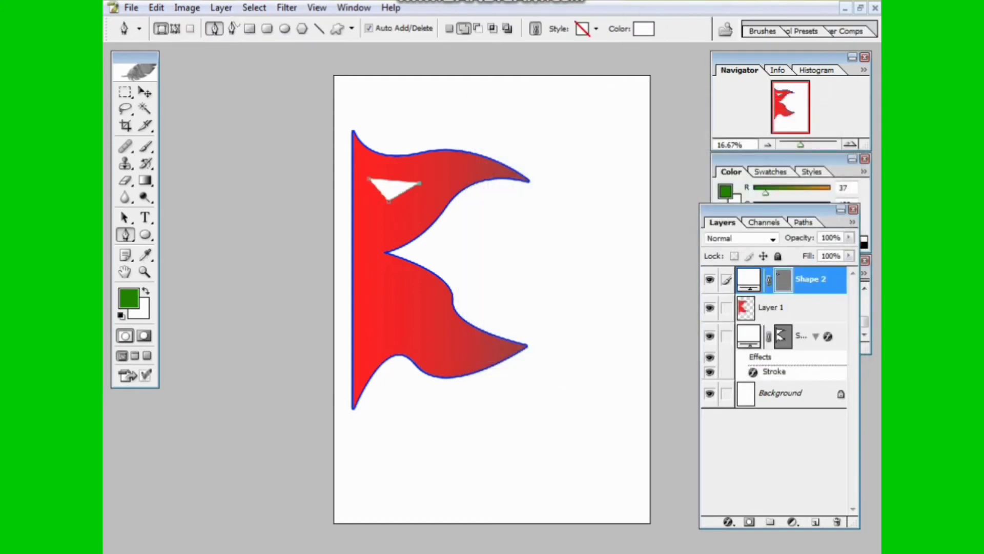
{"action": "key", "text": "Return"}
Curve the triangle's lower edge into a bowl with the Convert Point Tool.
{"action": "right_click", "coordinate": [125, 234]}
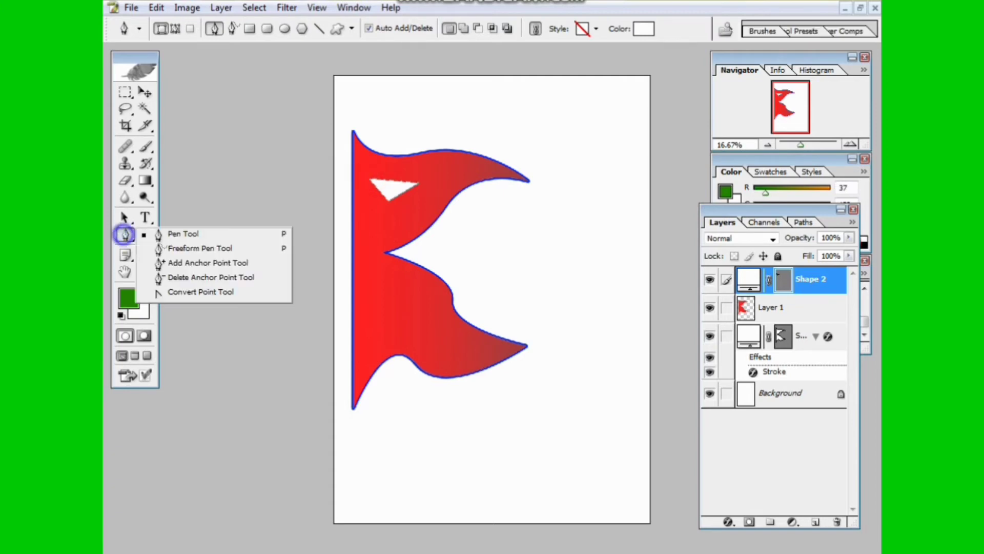
{"action": "left_click", "coordinate": [199, 292]}
{"action": "left_click", "coordinate": [403, 193]}
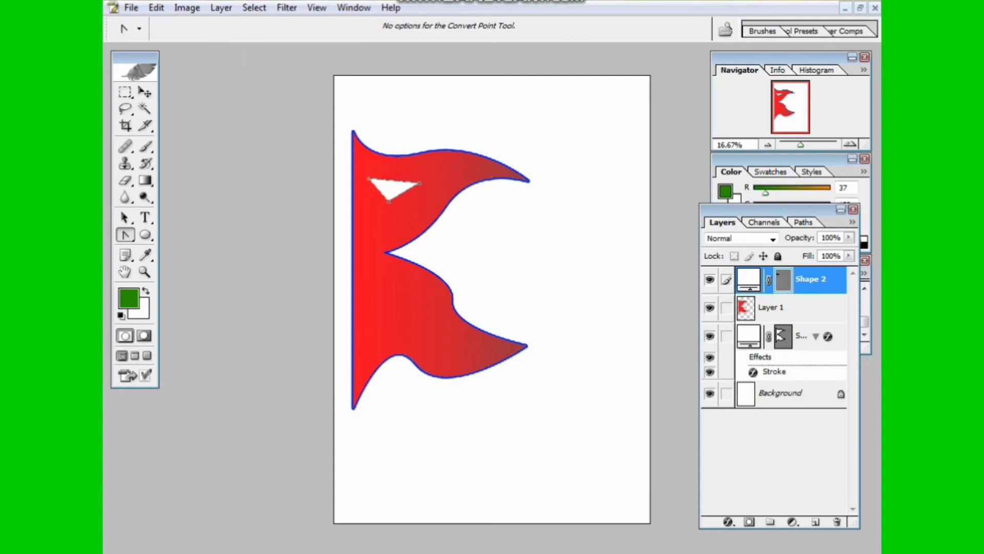
{"action": "left_click_drag", "start_coordinate": [389, 201], "coordinate": [412, 207]}
Add an anchor on the bowl's top edge and pull it down into a thin crescent.
{"action": "left_click", "coordinate": [125, 235]}
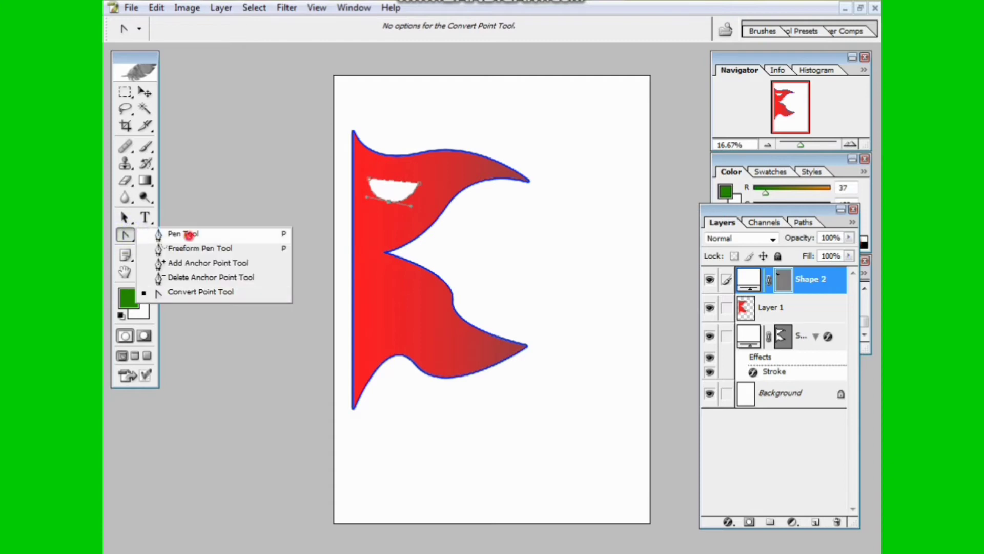
{"action": "left_click", "coordinate": [185, 230]}
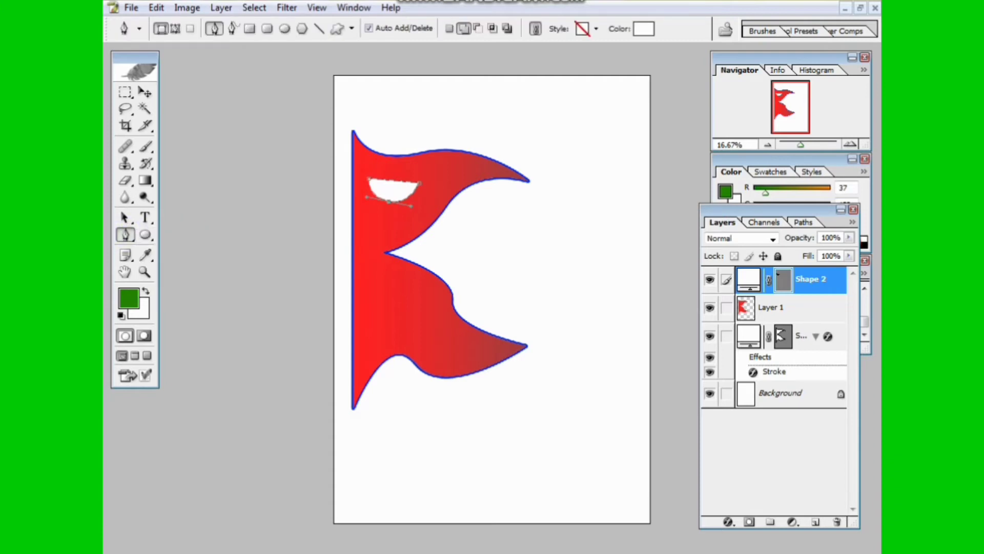
{"action": "left_click", "coordinate": [392, 180]}
{"action": "left_click", "coordinate": [125, 234]}
{"action": "left_click", "coordinate": [176, 292]}
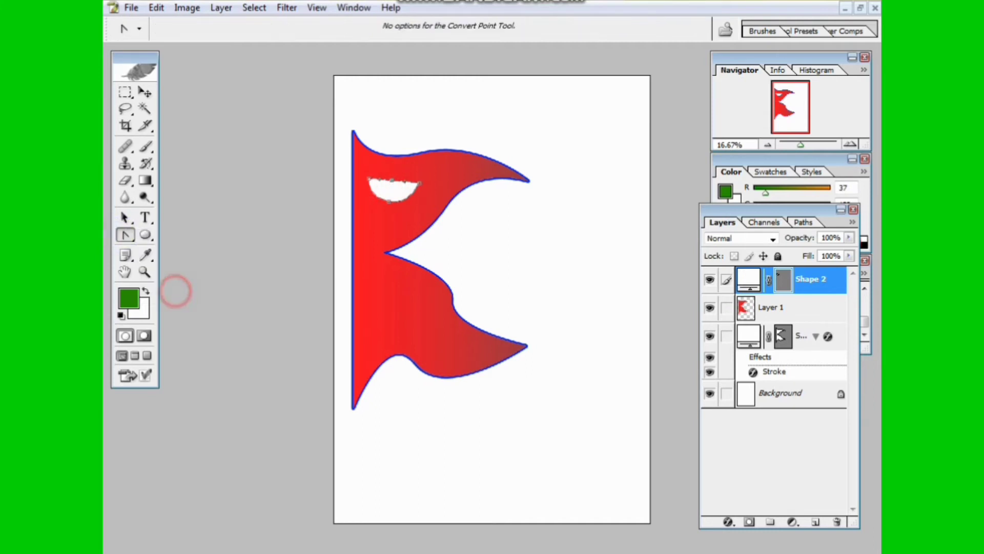
{"action": "left_click_drag", "start_coordinate": [391, 180], "coordinate": [419, 185]}
{"action": "left_click", "coordinate": [391, 180]}
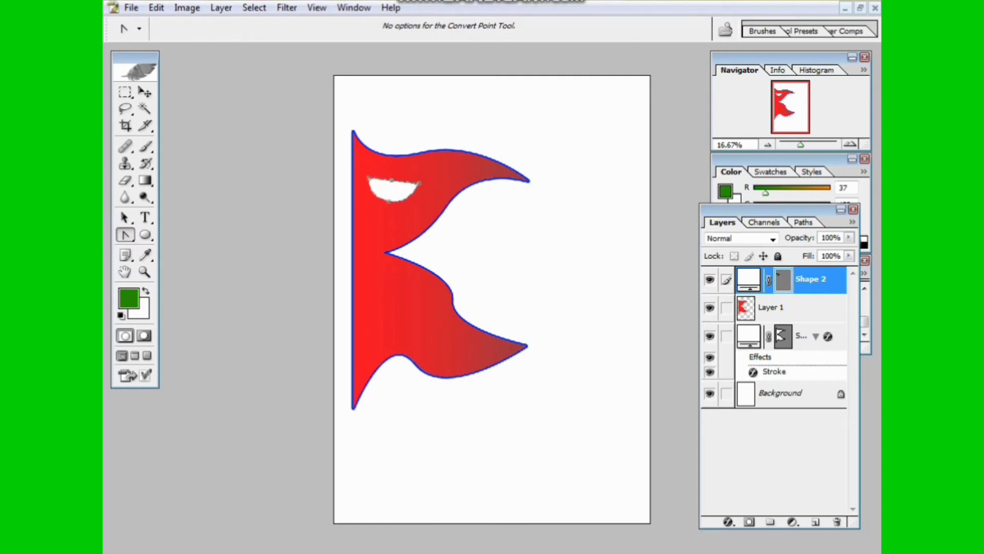
{"action": "left_click_drag", "start_coordinate": [392, 180], "coordinate": [405, 177]}
{"action": "left_click", "coordinate": [392, 180]}
{"action": "left_click_drag", "start_coordinate": [391, 180], "coordinate": [405, 178]}
{"action": "left_click_drag", "start_coordinate": [392, 180], "coordinate": [393, 191]}
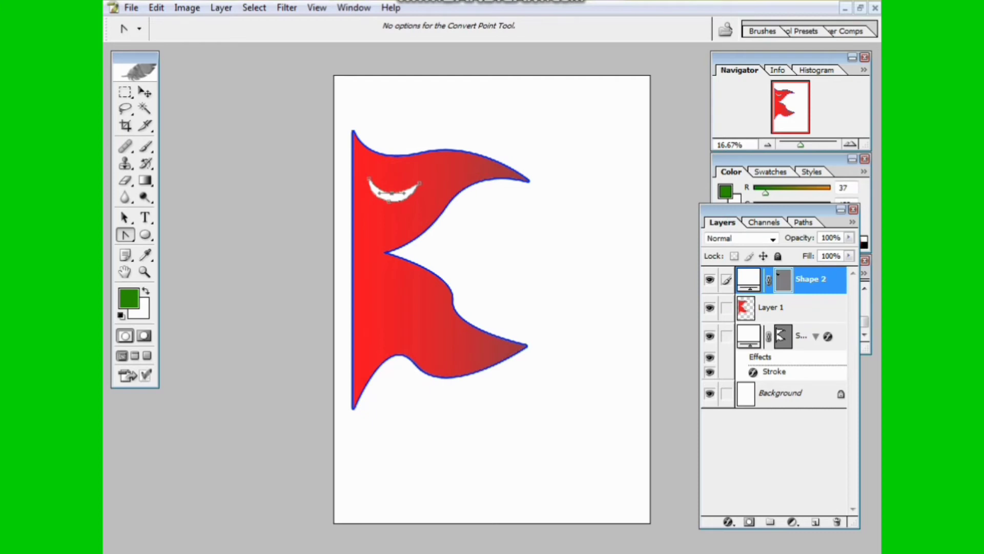
Convert the crescent path to a selection, then deselect it.
{"action": "right_click", "coordinate": [390, 196]}
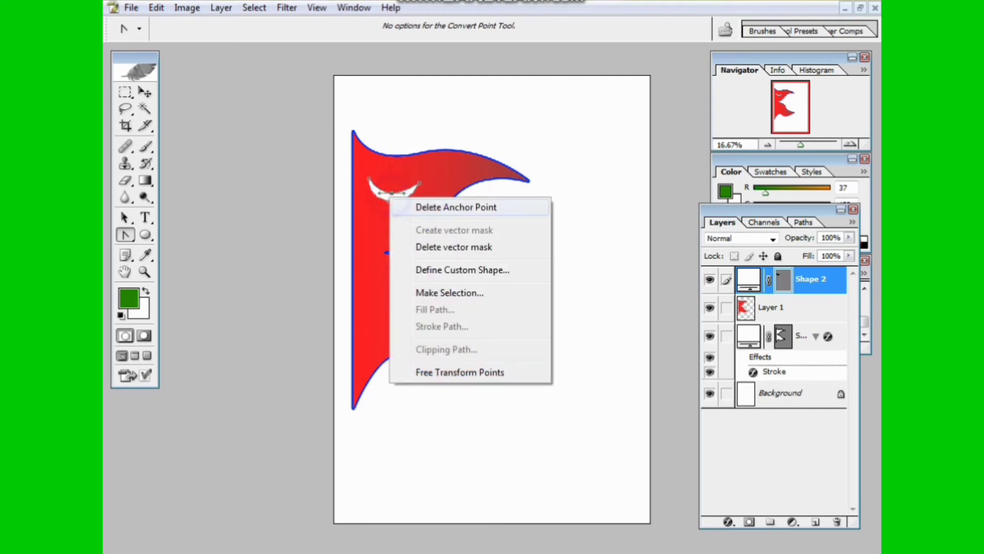
{"action": "left_click", "coordinate": [469, 290]}
{"action": "left_click", "coordinate": [584, 209]}
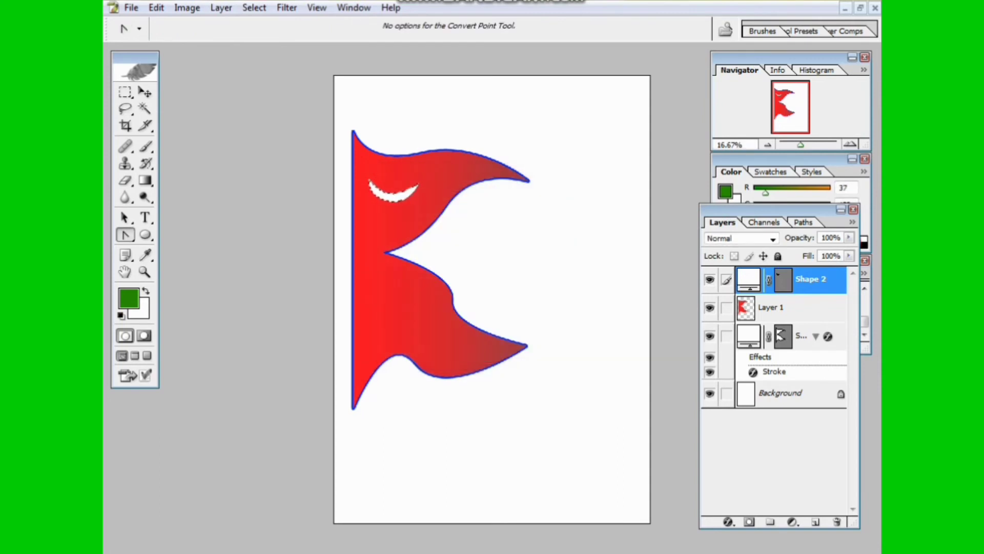
{"action": "key", "text": "ctrl+d"}
Switch to the Custom Shape tool and append All preset shape sets to the Shape picker.
{"action": "left_click", "coordinate": [146, 234]}
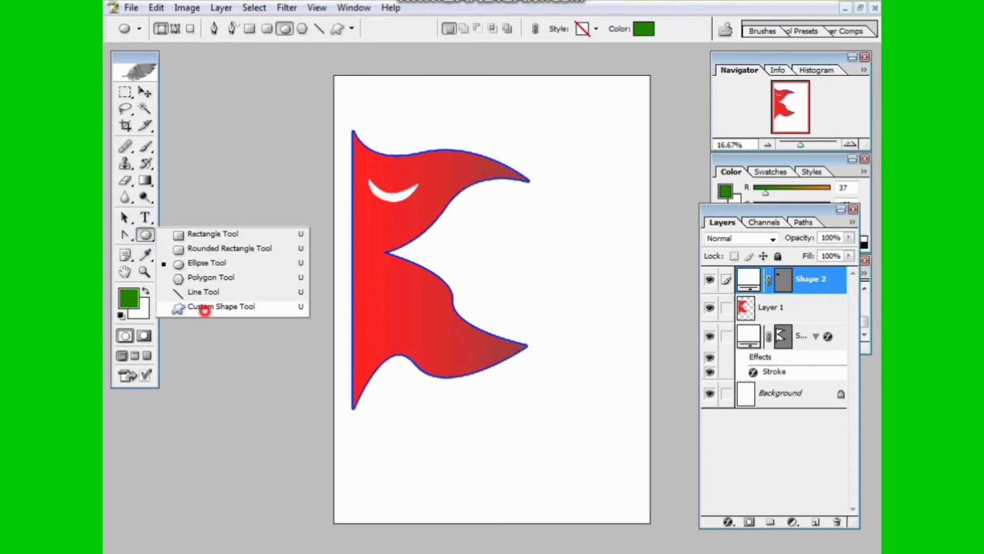
{"action": "left_click", "coordinate": [202, 307]}
{"action": "left_click", "coordinate": [428, 29]}
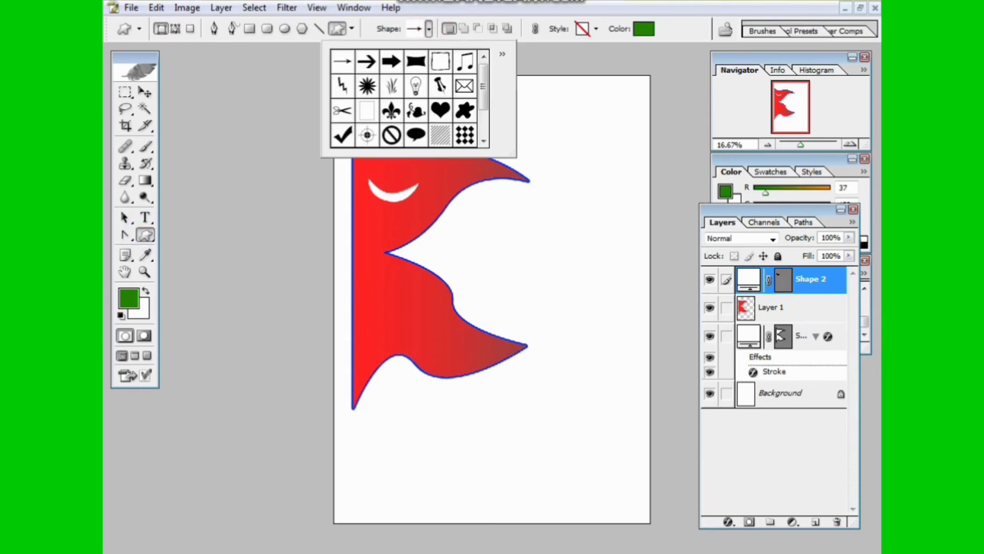
{"action": "left_click_drag", "start_coordinate": [510, 152], "coordinate": [678, 155]}
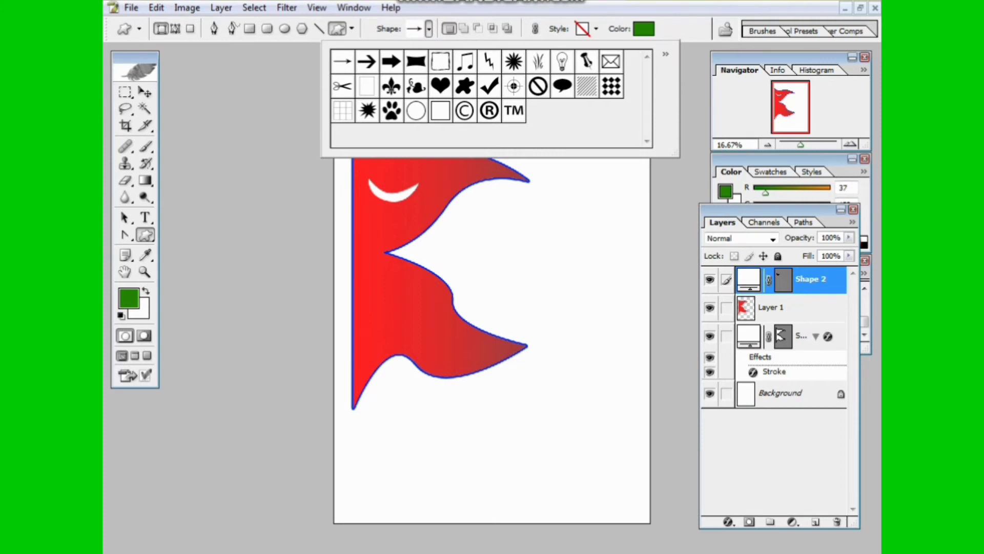
{"action": "left_click", "coordinate": [665, 54]}
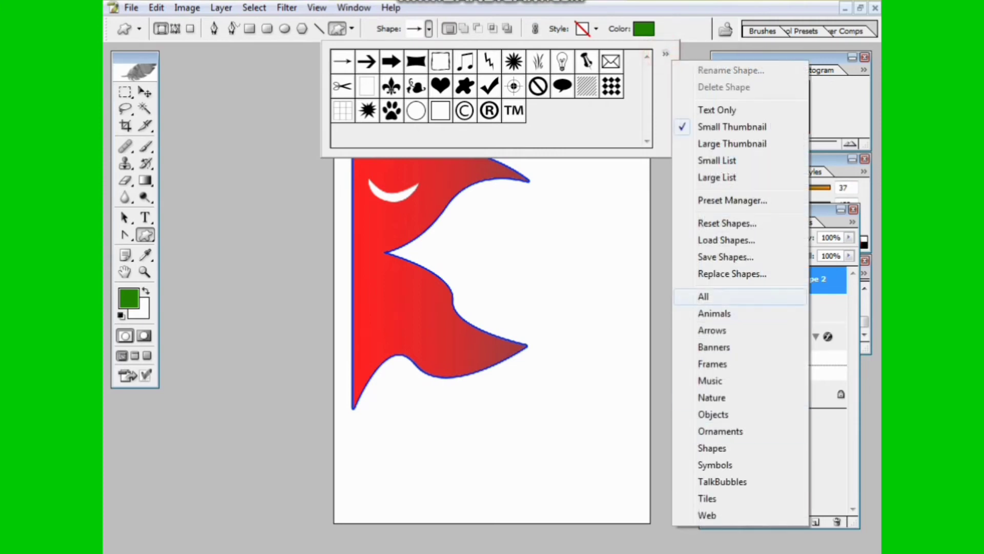
{"action": "left_click", "coordinate": [717, 298]}
{"action": "left_click", "coordinate": [566, 217]}
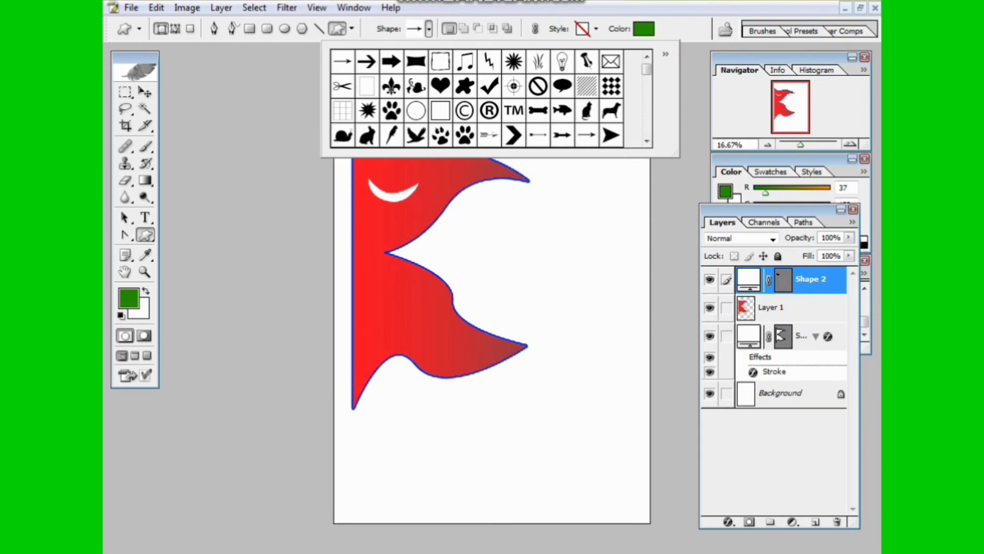
Choose the starburst shape and draw it over the white crescent.
{"action": "mouse_move", "coordinate": [676, 154]}
{"action": "left_mouse_down"}
{"action": "mouse_move", "coordinate": [835, 281]}
{"action": "mouse_move", "coordinate": [871, 365]}
{"action": "mouse_move", "coordinate": [833, 493]}
{"action": "left_mouse_up"}
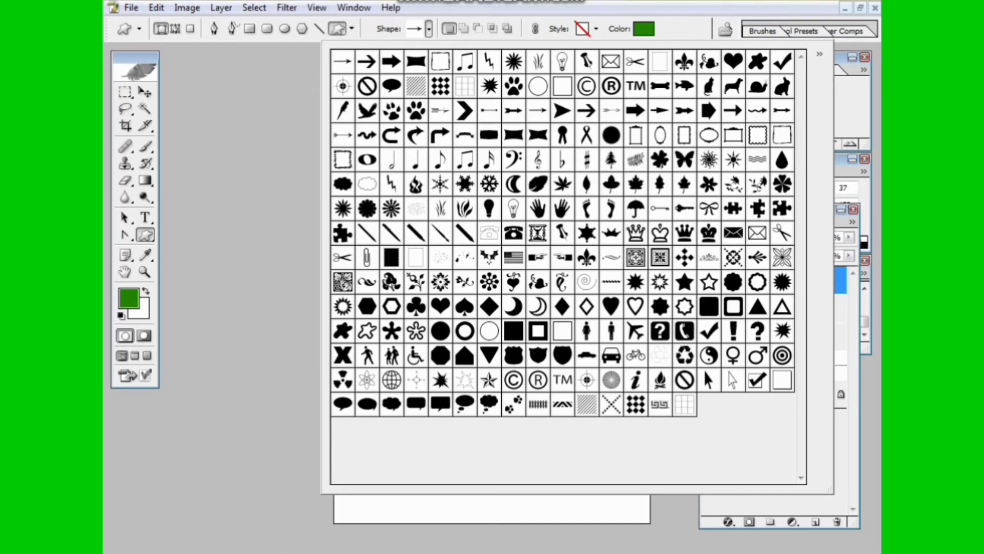
{"action": "double_click", "coordinate": [636, 282]}
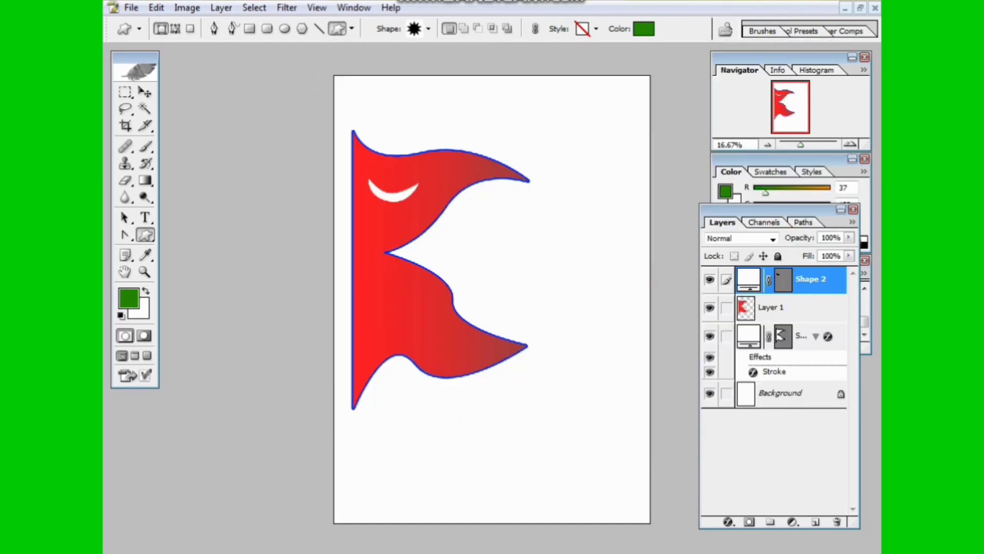
{"action": "left_click_drag", "start_coordinate": [382, 177], "coordinate": [406, 201]}
{"action": "left_click_drag", "start_coordinate": [405, 200], "coordinate": [406, 201]}
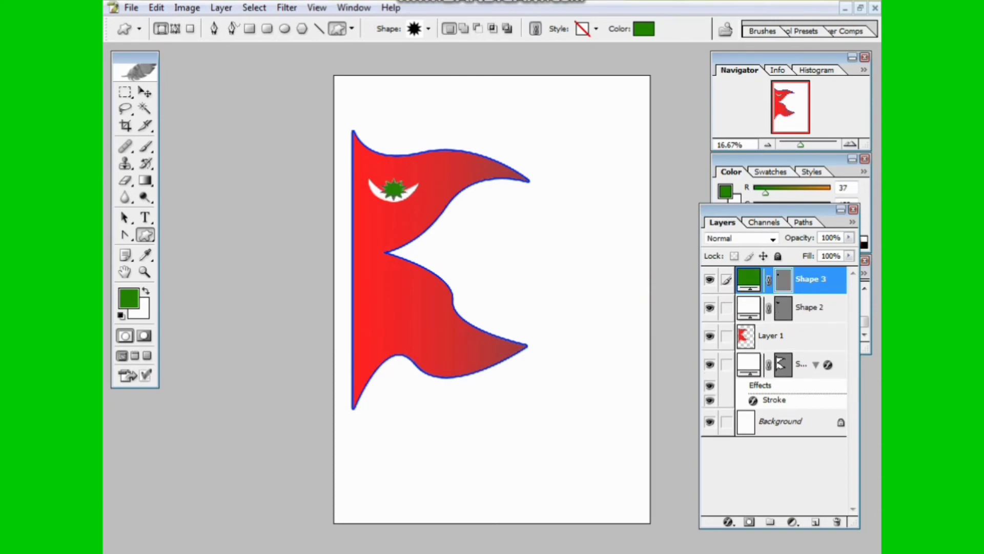
Set the Shape 3 starburst fill colour to white (FFFFFF).
{"action": "double_click", "coordinate": [748, 279]}
{"action": "left_click", "coordinate": [511, 180]}
{"action": "left_click", "coordinate": [480, 143]}
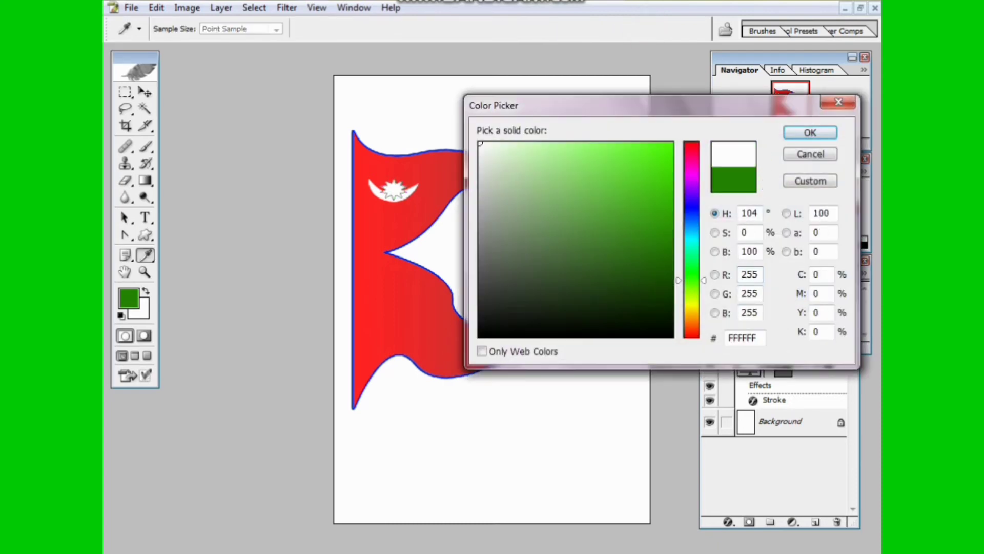
{"action": "left_click", "coordinate": [810, 133]}
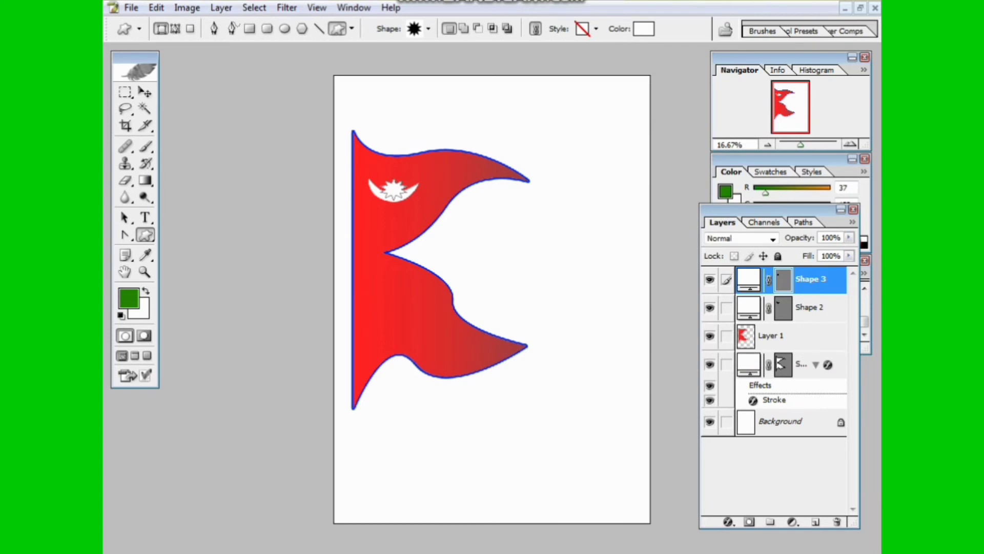
Make a selection from the starburst path with the Path Selection tool.
{"action": "left_click", "coordinate": [124, 217]}
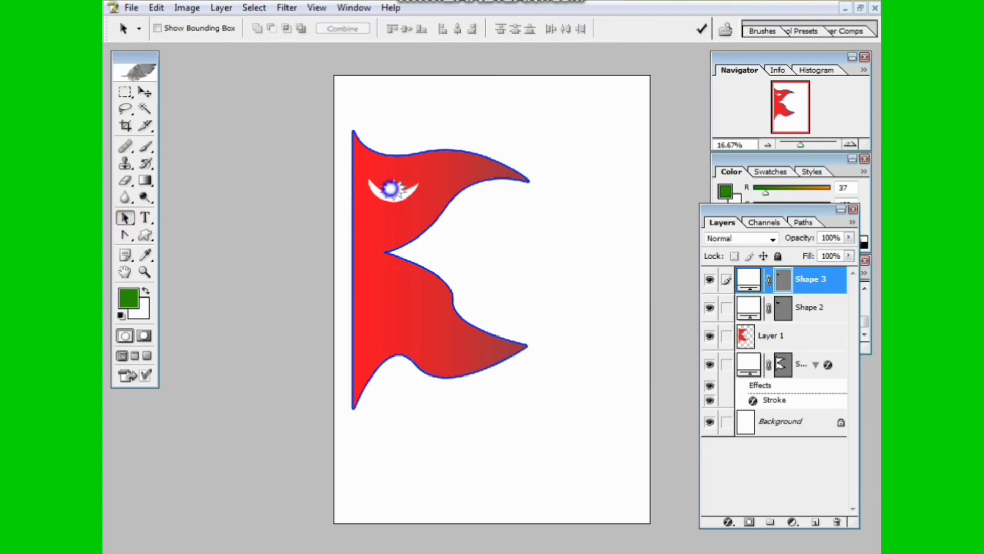
{"action": "right_click", "coordinate": [391, 187]}
{"action": "left_click", "coordinate": [402, 280]}
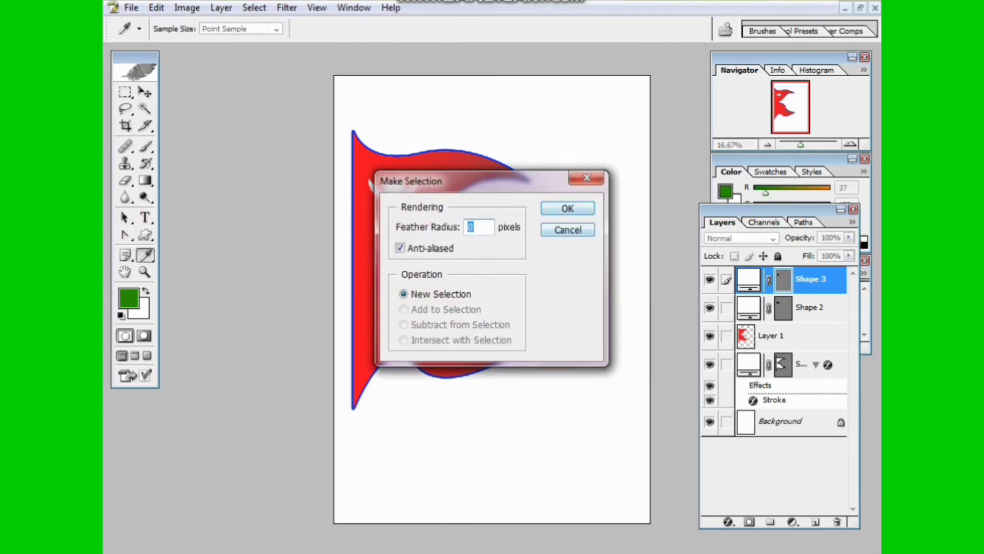
{"action": "left_click", "coordinate": [568, 208]}
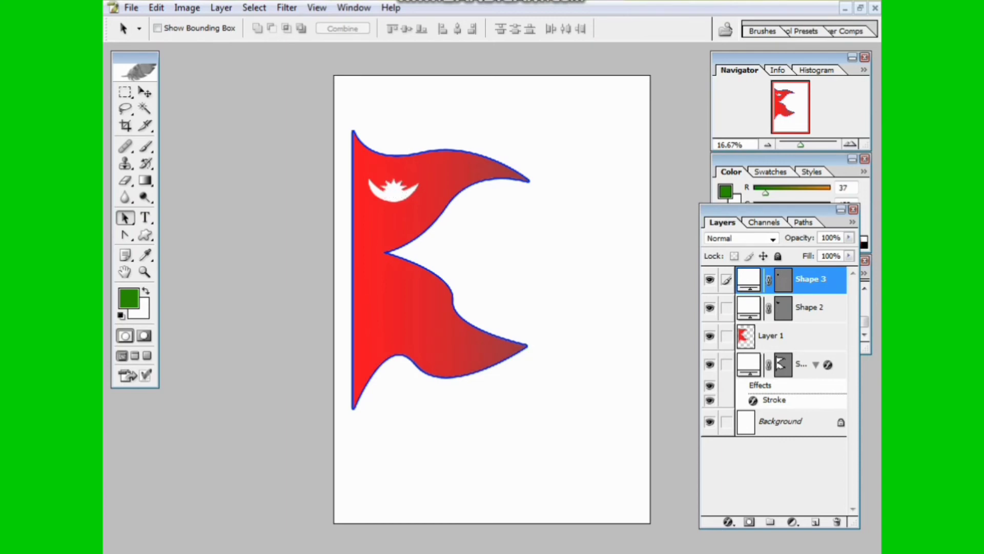
Draw a sunburst custom shape in the middle of the lower pennant.
{"action": "left_click", "coordinate": [145, 235]}
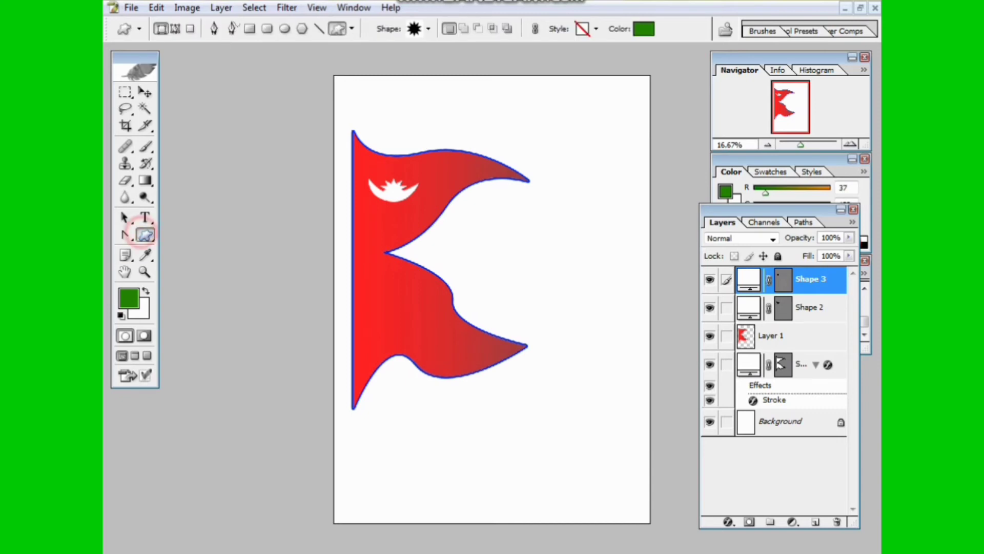
{"action": "left_click", "coordinate": [429, 29]}
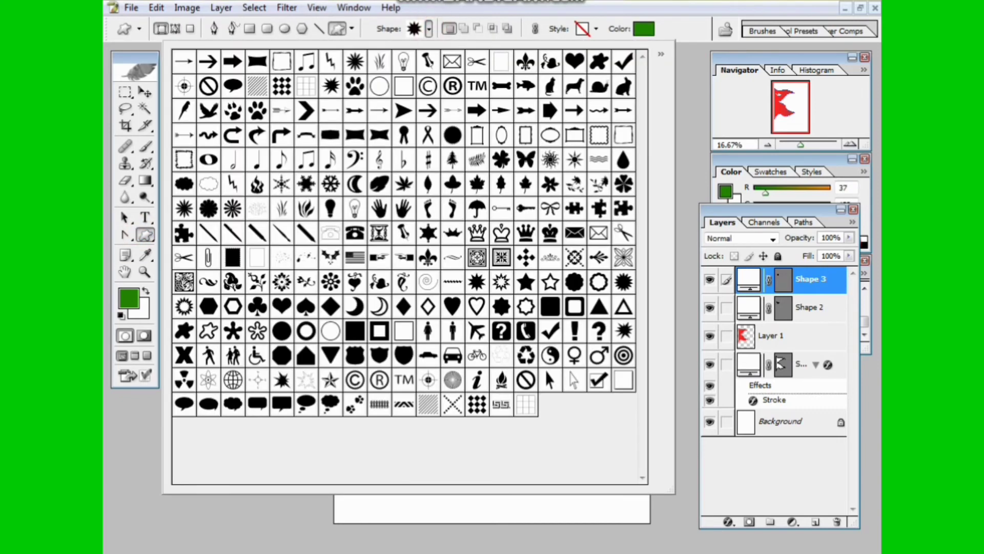
{"action": "double_click", "coordinate": [623, 282]}
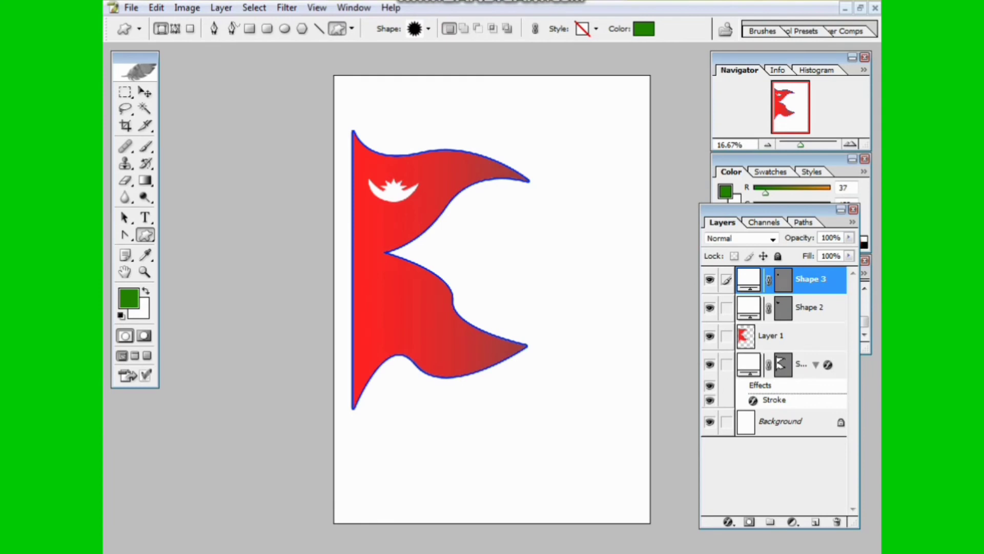
{"action": "left_click_drag", "start_coordinate": [378, 289], "coordinate": [421, 331]}
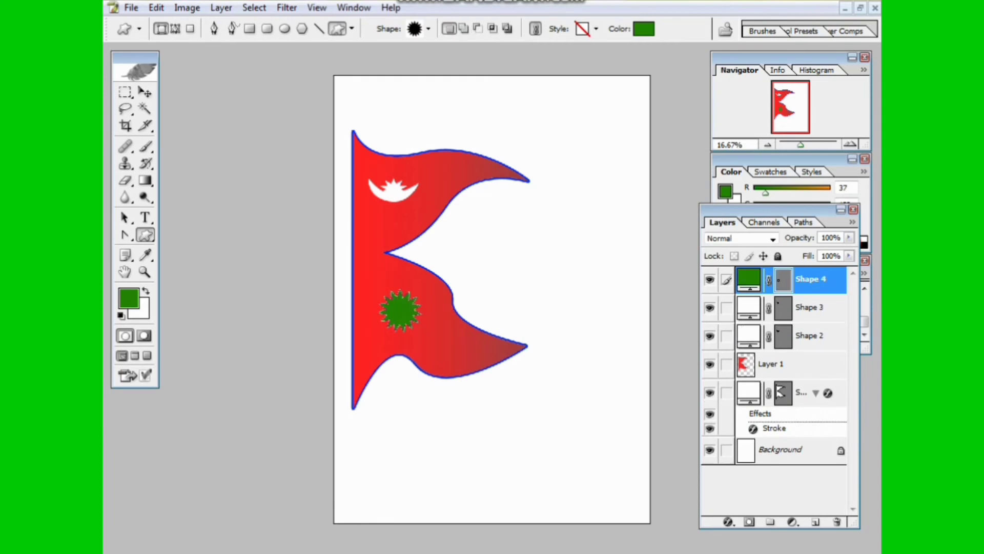
Make the sunburst fill white (FFFFFF) and return to the Path Selection tool.
{"action": "left_click", "coordinate": [644, 29]}
{"action": "left_click", "coordinate": [480, 144]}
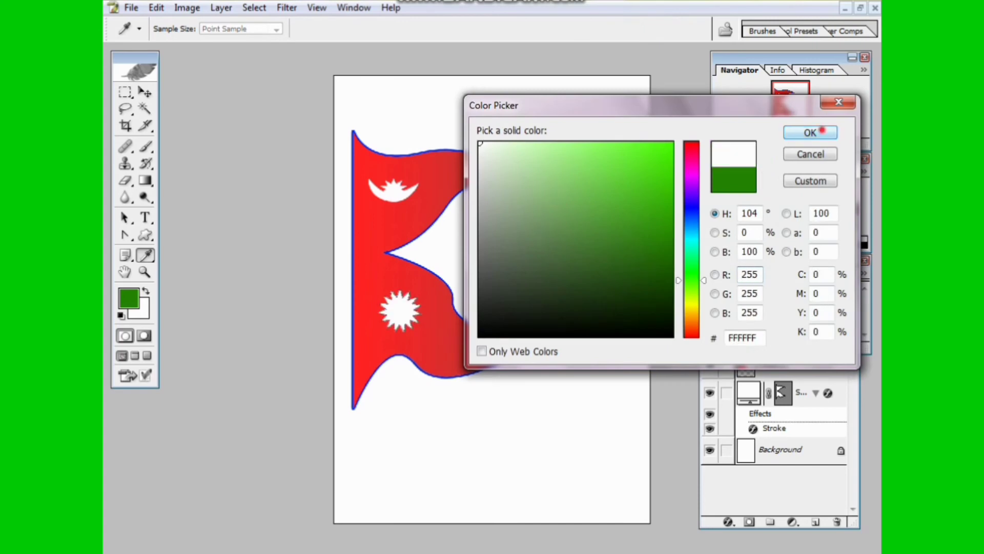
{"action": "left_click", "coordinate": [821, 132]}
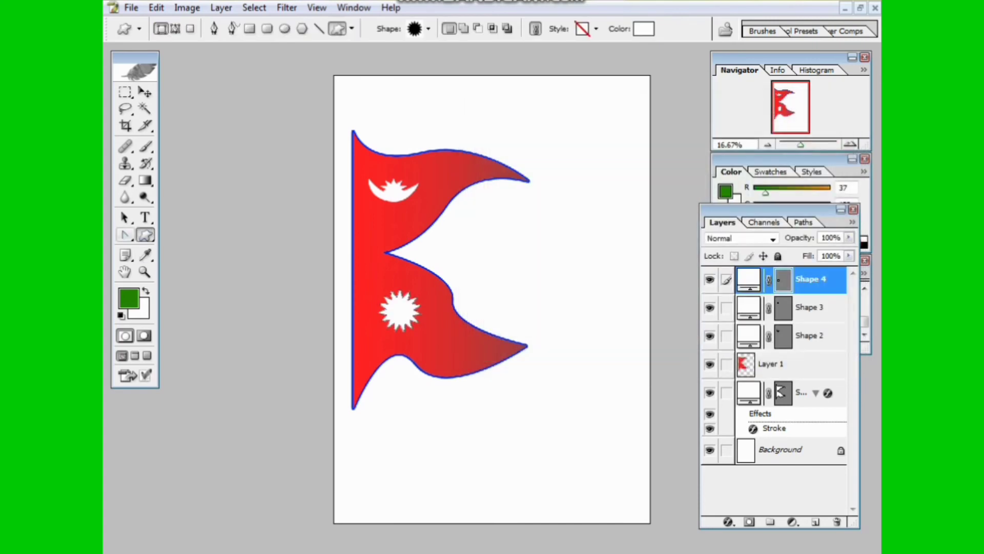
{"action": "left_click", "coordinate": [125, 217]}
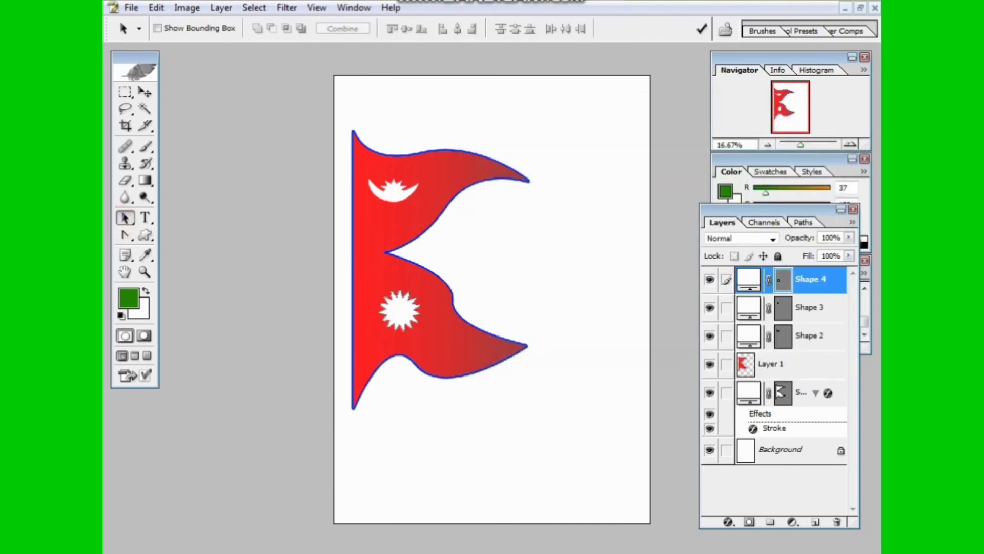
{"action": "right_click", "coordinate": [401, 311]}
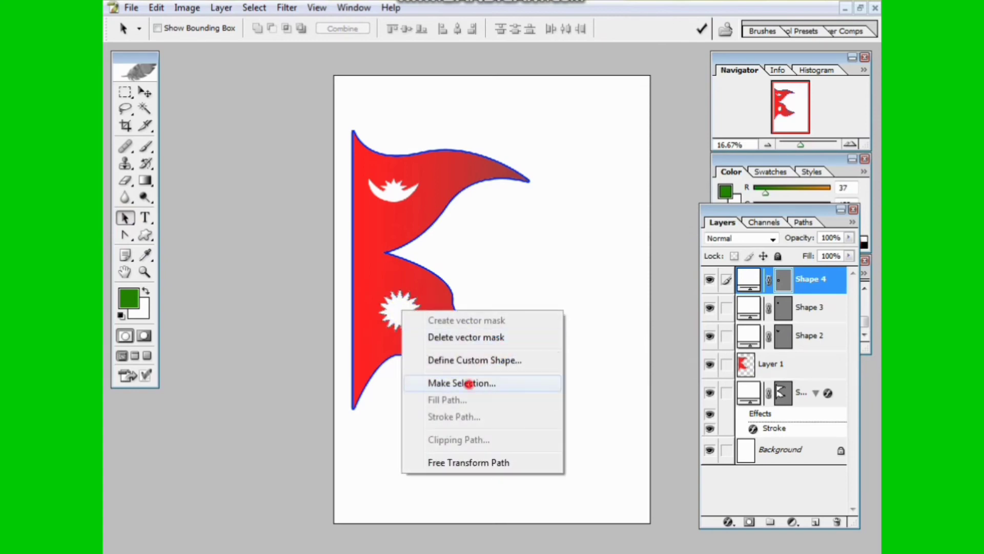
{"action": "left_click", "coordinate": [469, 383]}
{"action": "left_click", "coordinate": [579, 206]}
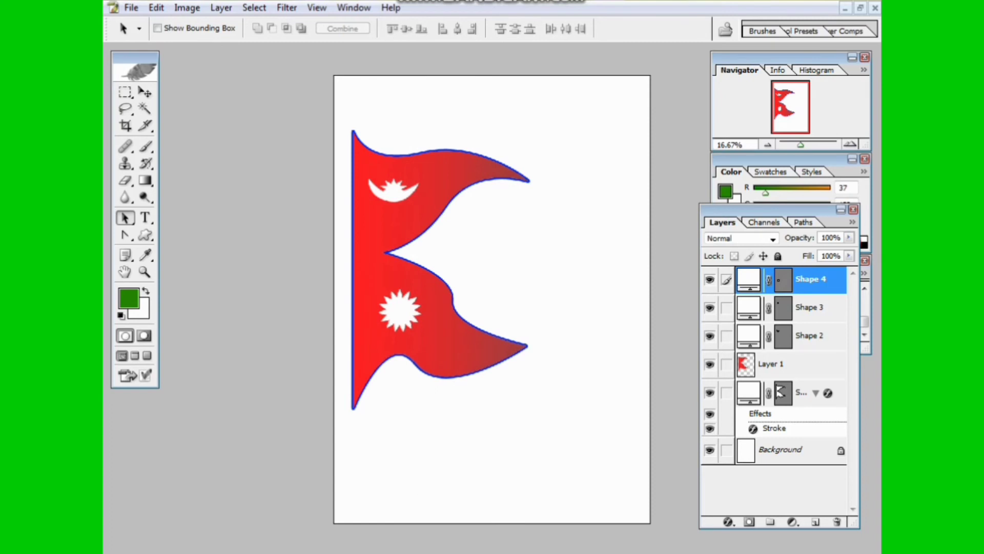
{"action": "key", "text": "ctrl+plus"}
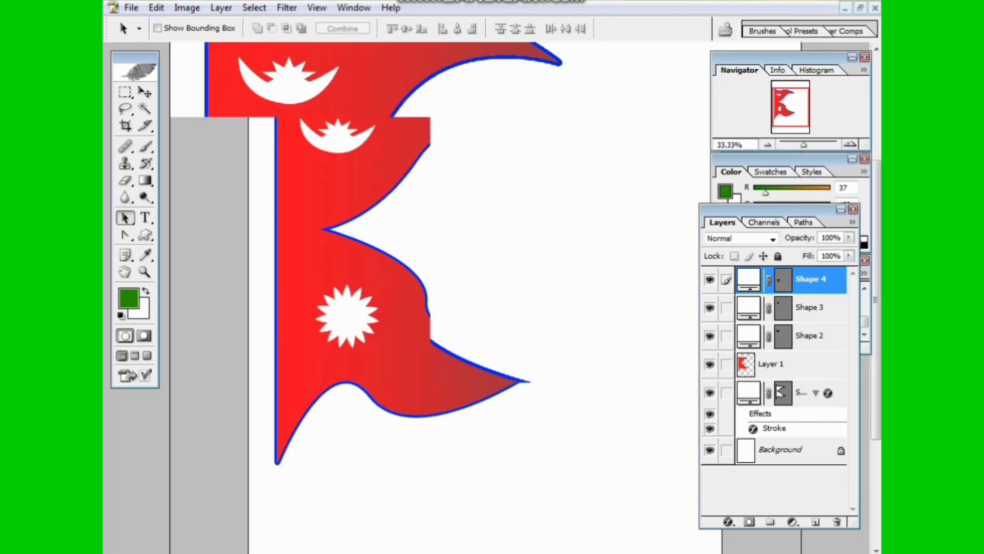
{"action": "key", "text": "ctrl+plus"}
{"action": "key", "text": "ctrl+0"}
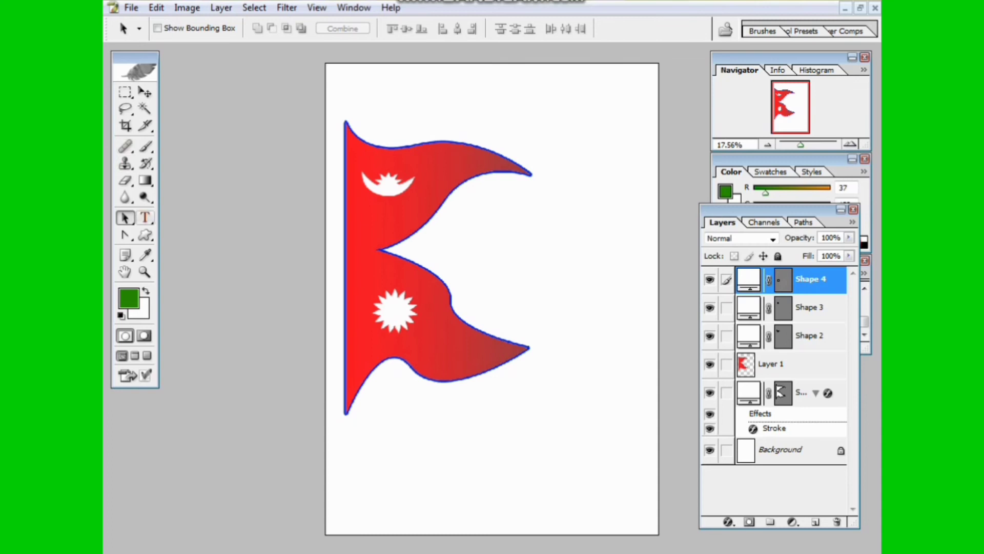
{"action": "left_click", "coordinate": [146, 235]}
{"action": "right_click", "coordinate": [146, 234]}
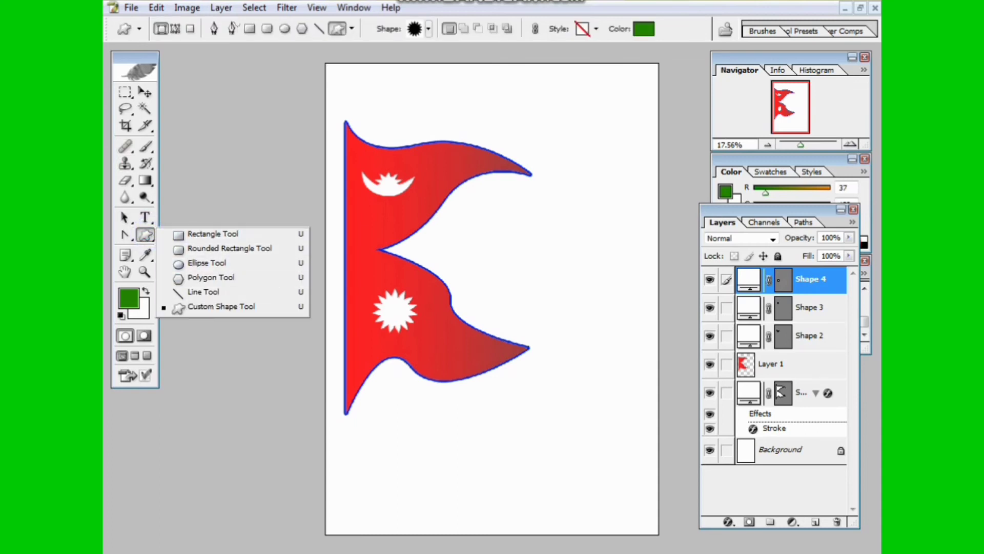
Draw a bold arrow custom shape to the right of the flag's upper point.
{"action": "left_click", "coordinate": [428, 29]}
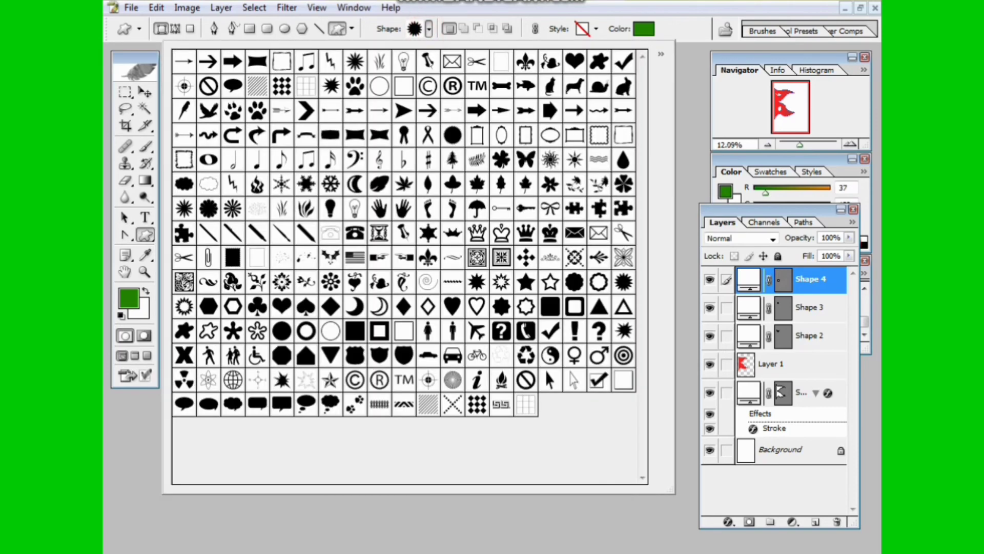
{"action": "left_click", "coordinate": [428, 110]}
{"action": "double_click", "coordinate": [474, 109]}
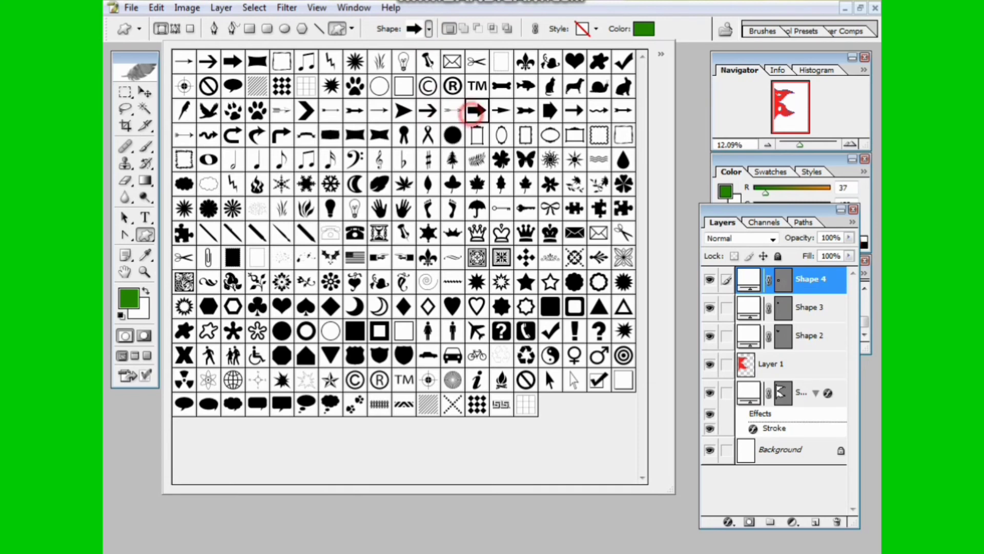
{"action": "mouse_move", "coordinate": [541, 174]}
{"action": "left_mouse_down"}
{"action": "mouse_move", "coordinate": [554, 219]}
{"action": "mouse_move", "coordinate": [589, 191]}
{"action": "left_mouse_up"}
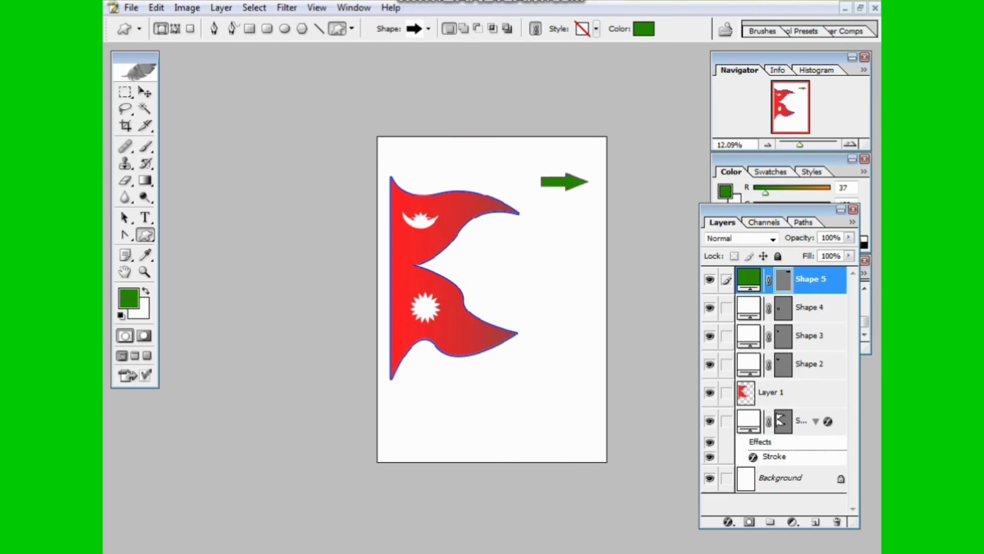
Free Transform the arrow, rotating it -90° to point upward.
{"action": "key", "text": "v"}
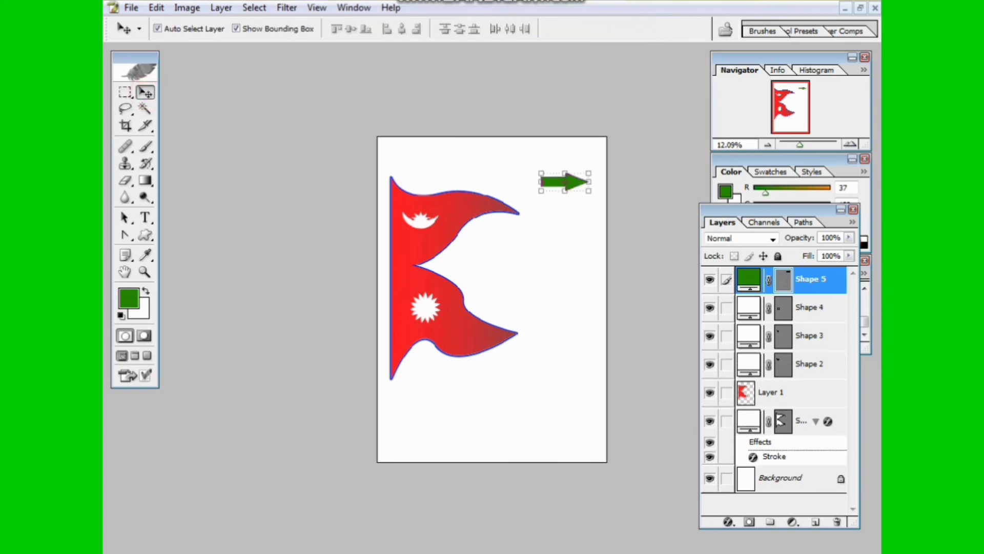
{"action": "key", "text": "ctrl+t"}
{"action": "left_click_drag", "start_coordinate": [597, 182], "coordinate": [565, 149]}
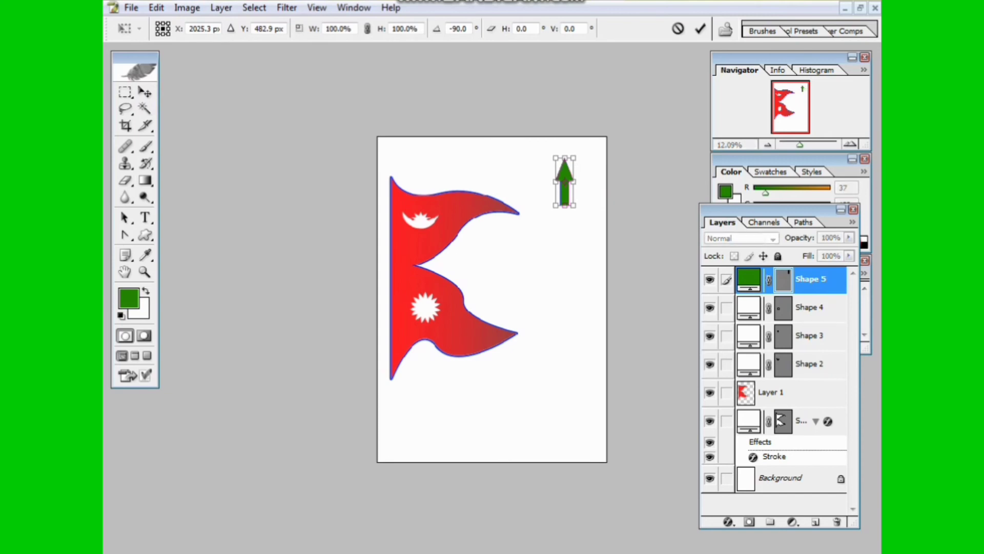
Apply the arrow's rotation and recolour the Shape 5 arrow fill to black.
{"action": "left_click", "coordinate": [146, 235]}
{"action": "left_click", "coordinate": [420, 218]}
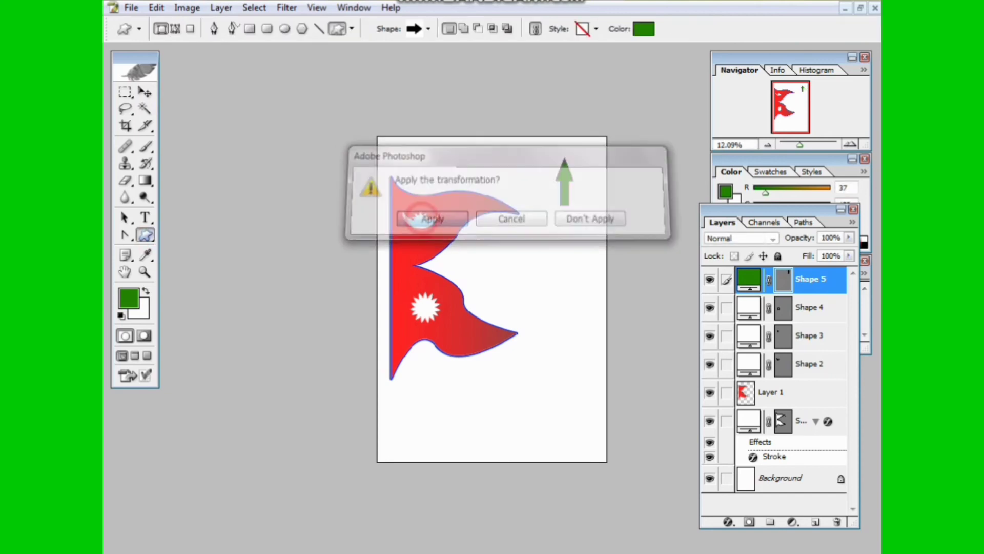
{"action": "double_click", "coordinate": [749, 279]}
{"action": "left_click_drag", "start_coordinate": [523, 158], "coordinate": [480, 143]}
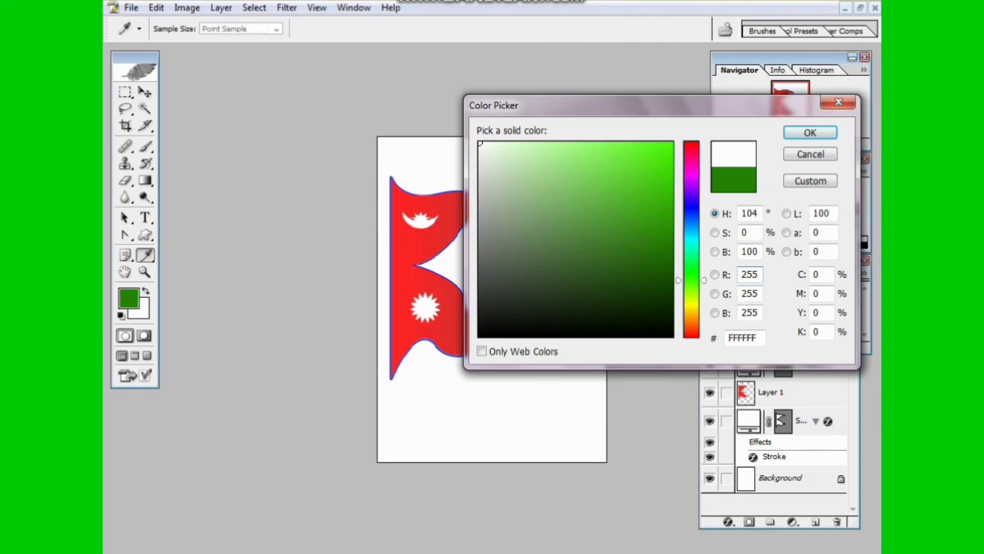
{"action": "left_click", "coordinate": [633, 199]}
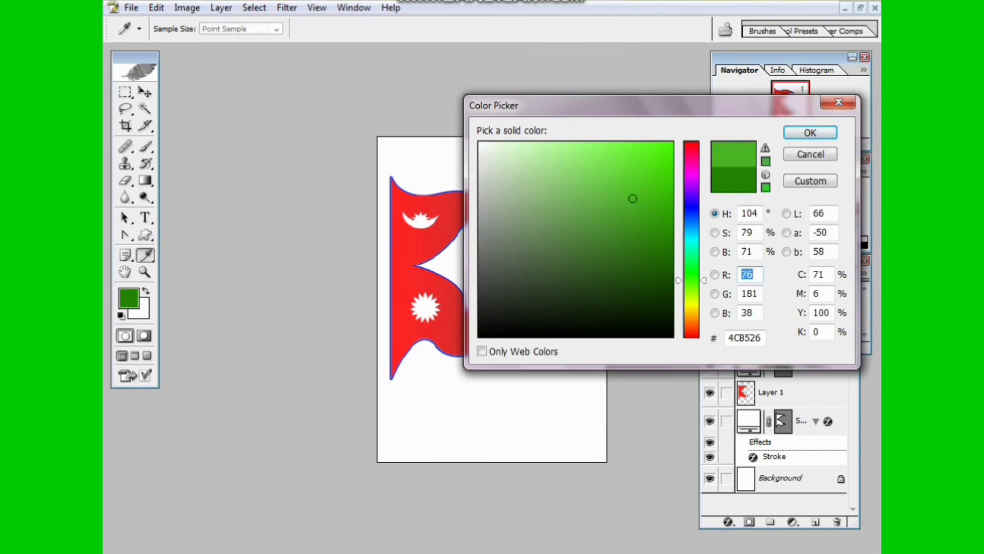
{"action": "left_click_drag", "start_coordinate": [632, 199], "coordinate": [672, 336]}
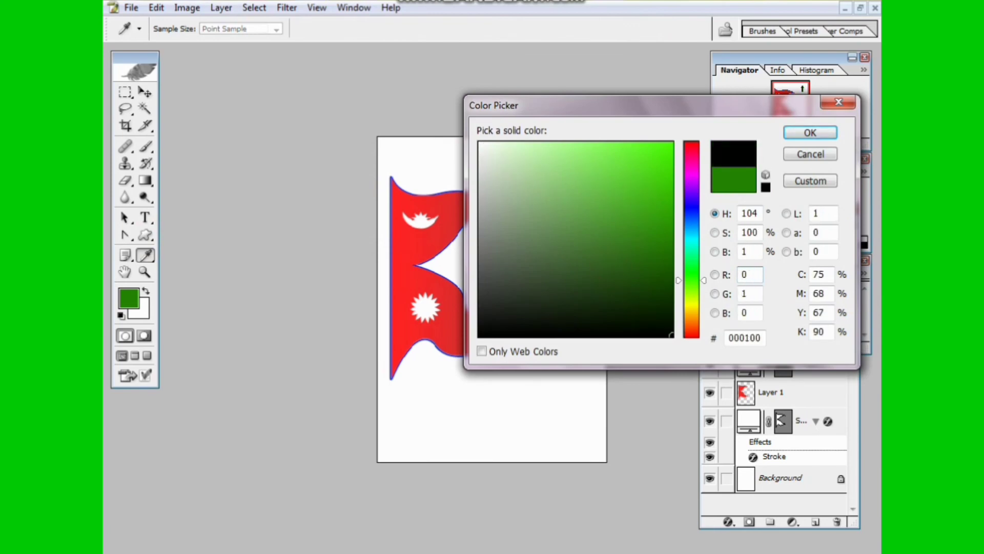
{"action": "left_click", "coordinate": [810, 132]}
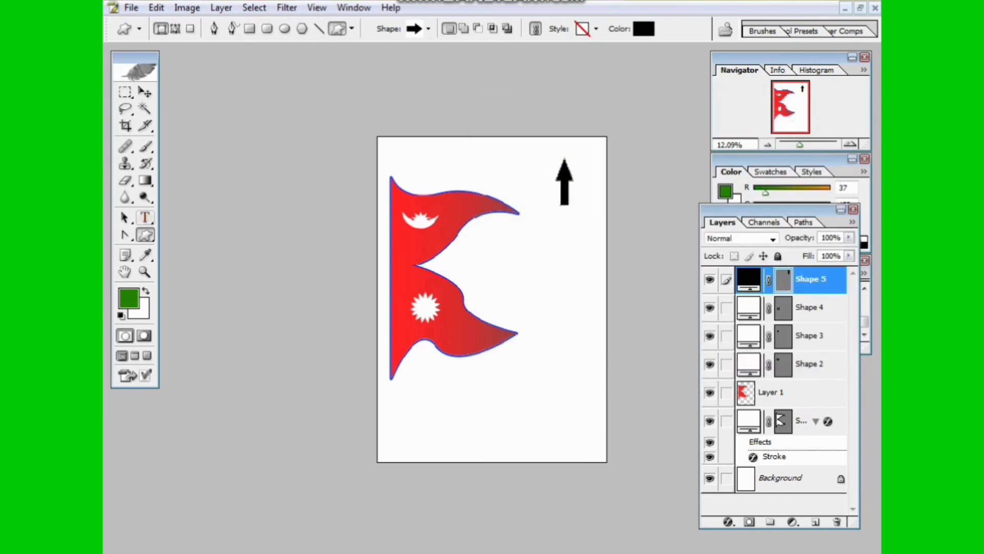
{"action": "left_click", "coordinate": [145, 217]}
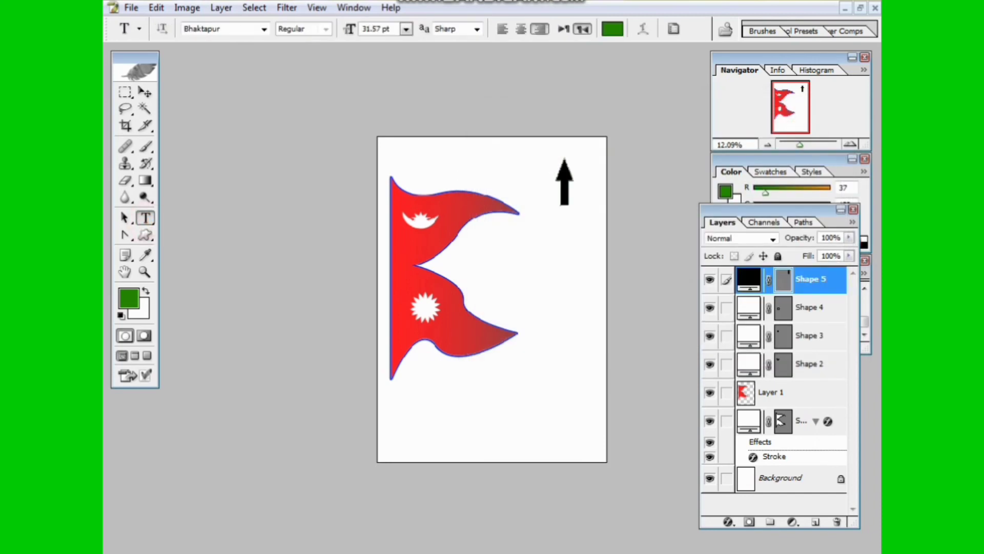
Start a text label beside the arrow and set its font to Preeti.
{"action": "left_click", "coordinate": [525, 177]}
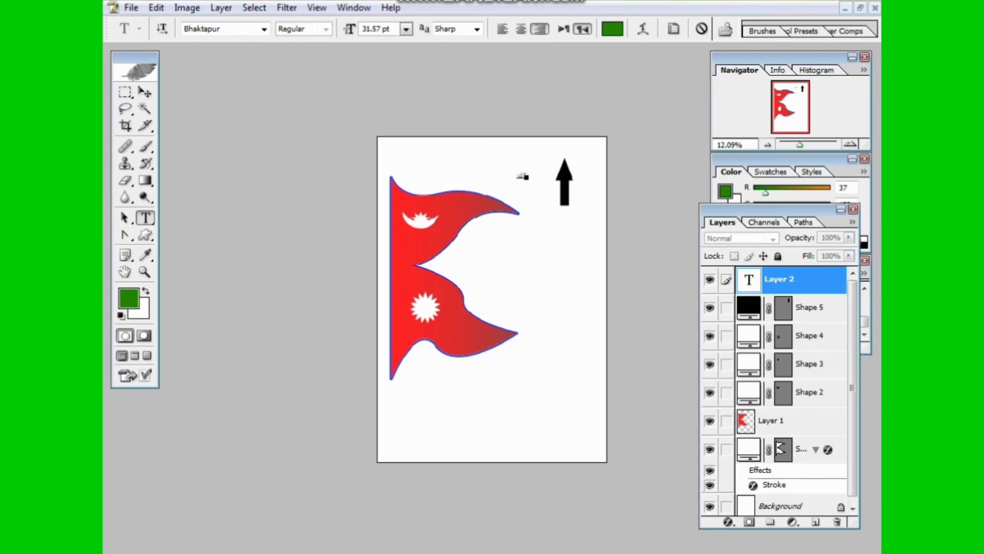
{"action": "key", "text": "ctrl+t"}
{"action": "key", "text": "ctrl+minus"}
{"action": "key", "text": "ctrl+0"}
{"action": "key", "text": "ctrl+plus"}
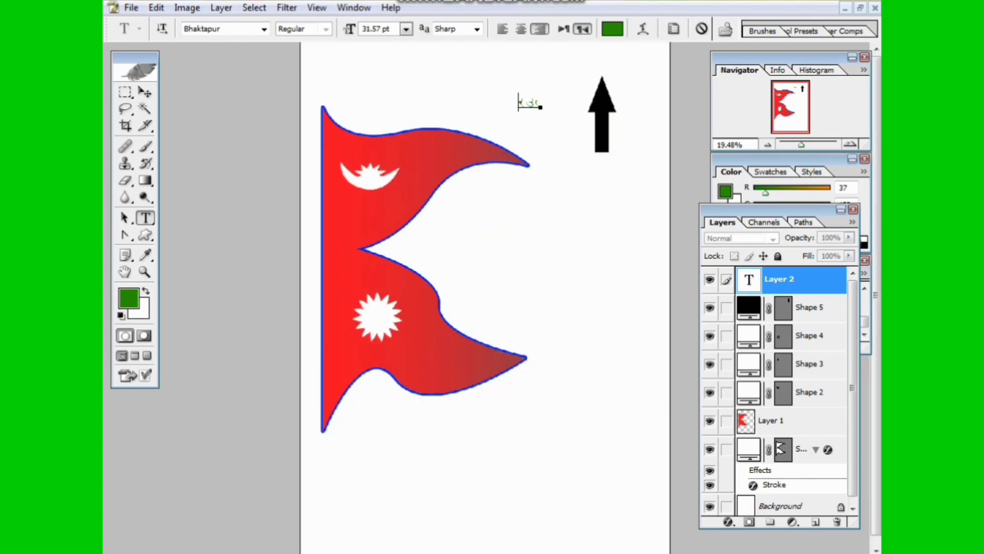
{"action": "key", "text": "ctrl+a"}
{"action": "left_click", "coordinate": [202, 29]}
{"action": "type", "text": "Pr"}
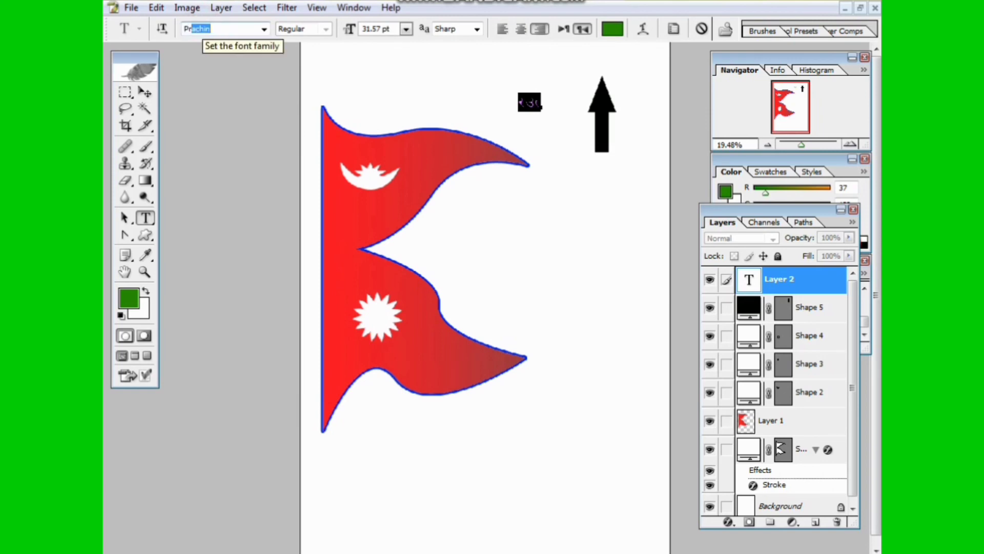
{"action": "type", "text": "eeti"}
{"action": "key", "text": "Return"}
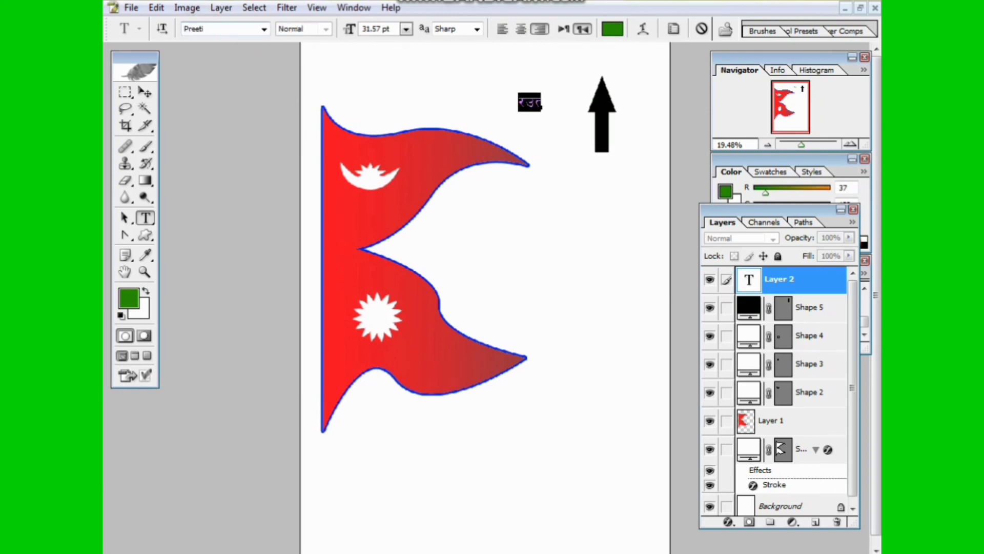
Retype the label as the Preeti characters for उत्तर, correcting mistyped letters.
{"action": "key", "text": "BackSpace"}
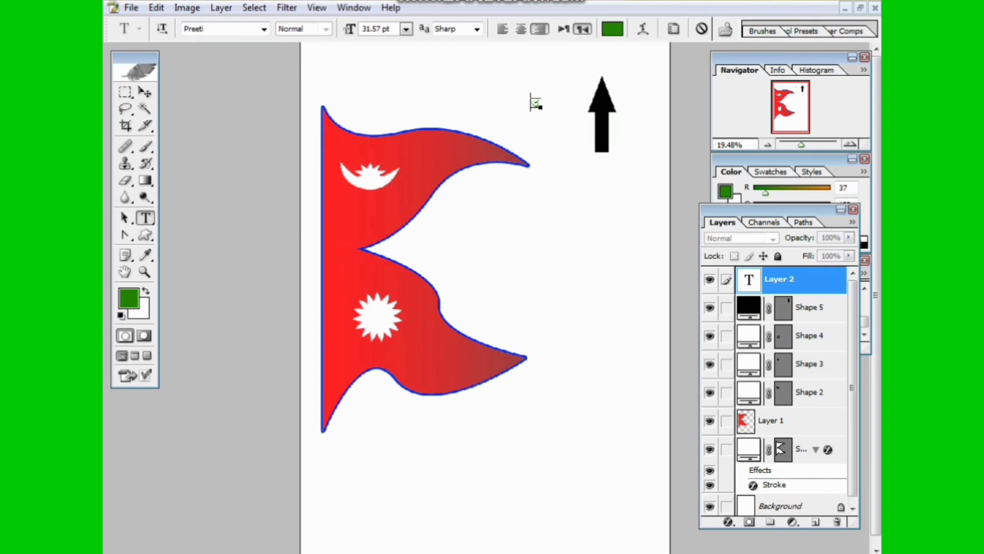
{"action": "type", "text": "3"}
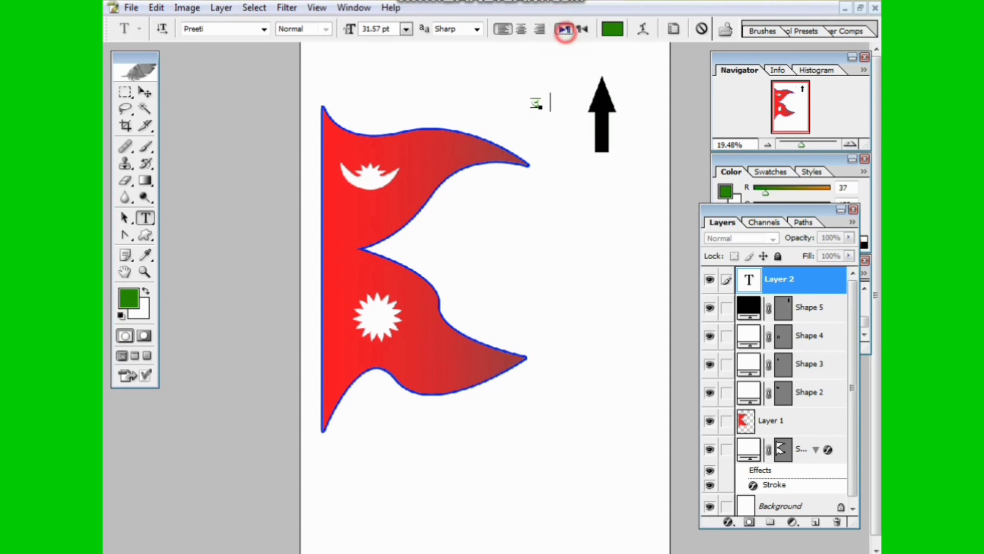
{"action": "type", "text": "6"}
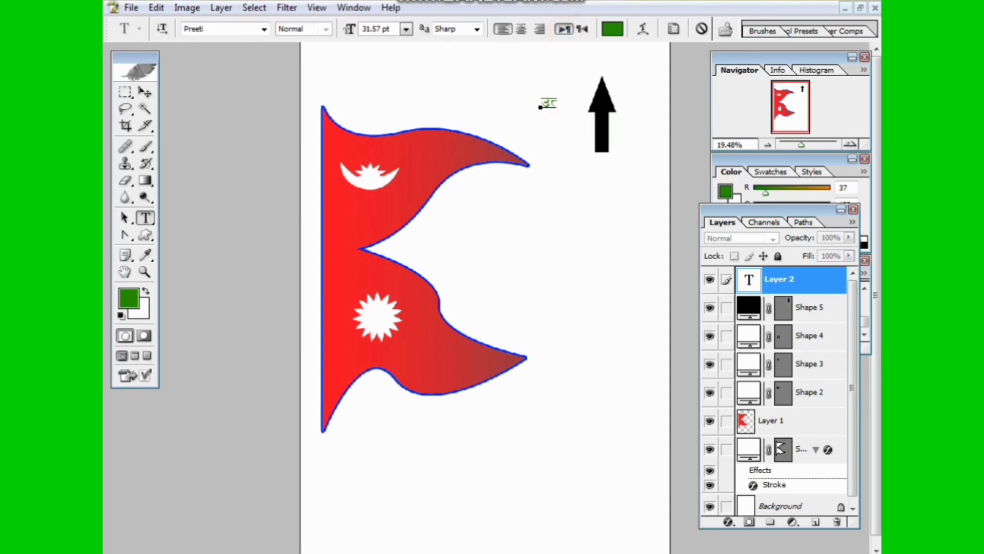
{"action": "key", "text": "BackSpace"}
{"action": "type", "text": "Q"}
{"action": "type", "text": "/"}
{"action": "key", "text": "BackSpace"}
{"action": "key", "text": "BackSpace"}
{"action": "type", "text": "t/"}
Scale up the उत्तर label, move it above the arrow tip, and zoom out.
{"action": "left_click", "coordinate": [145, 92]}
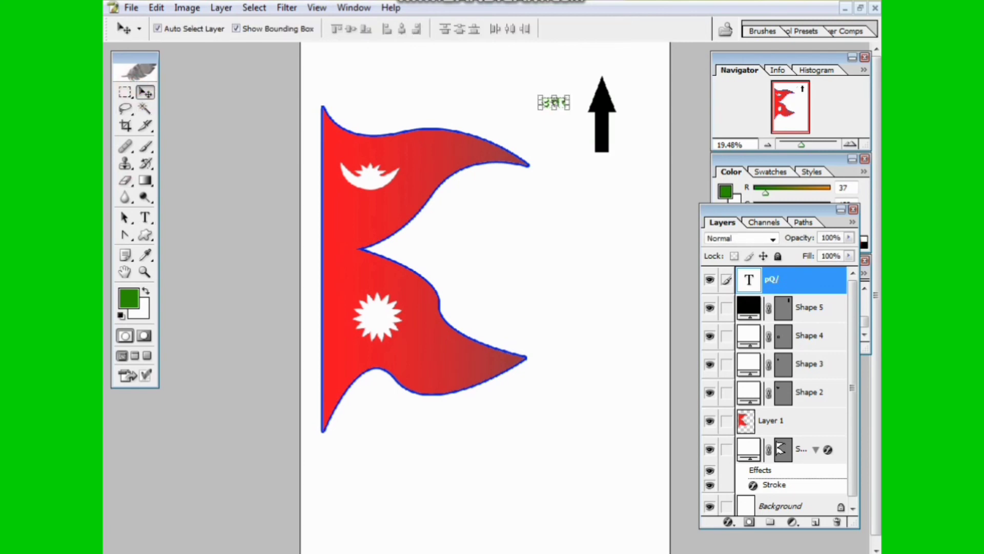
{"action": "key", "text": "ctrl+t"}
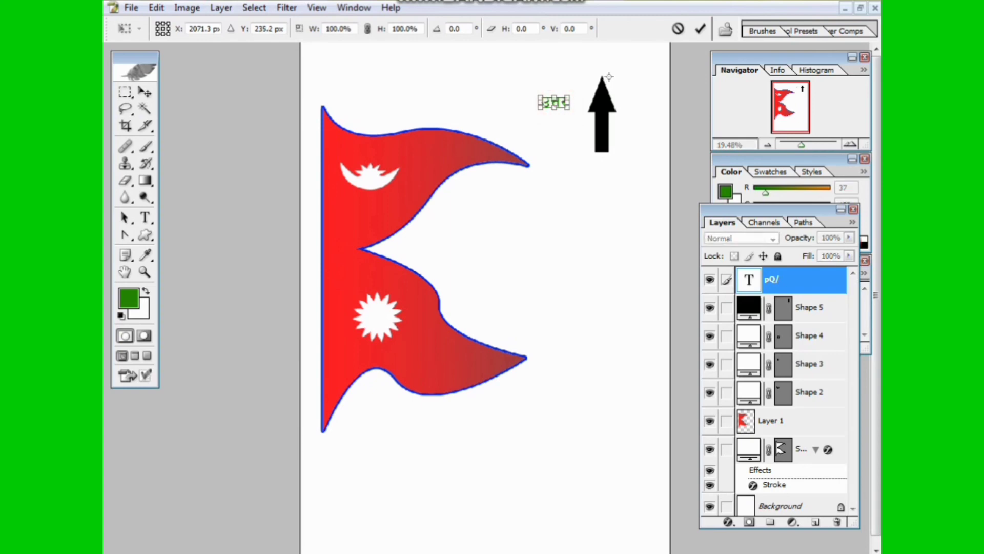
{"action": "mouse_move", "coordinate": [568, 108]}
{"action": "left_mouse_down"}
{"action": "mouse_move", "coordinate": [576, 117]}
{"action": "mouse_move", "coordinate": [611, 55]}
{"action": "mouse_move", "coordinate": [604, 62]}
{"action": "left_mouse_up"}
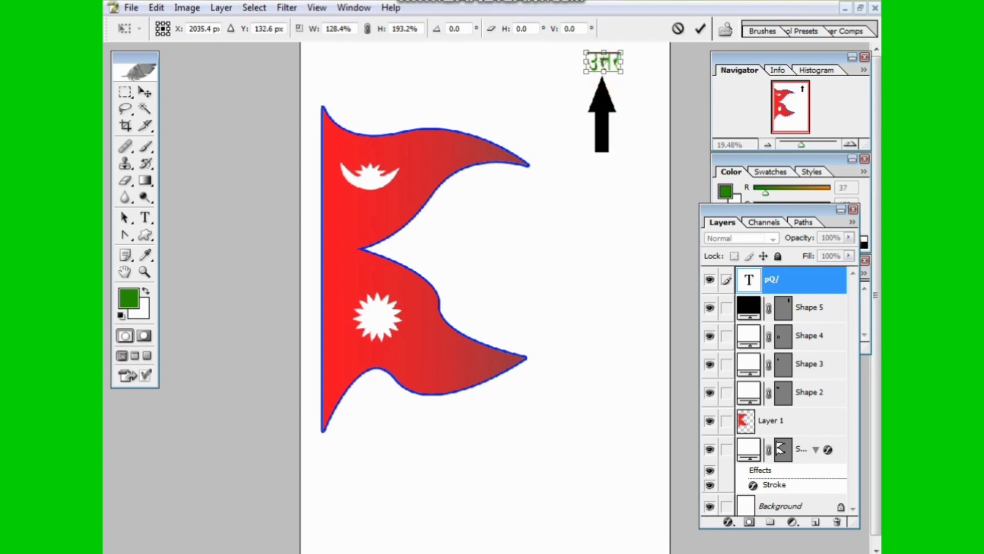
{"action": "key", "text": "Return"}
{"action": "left_click", "coordinate": [595, 197]}
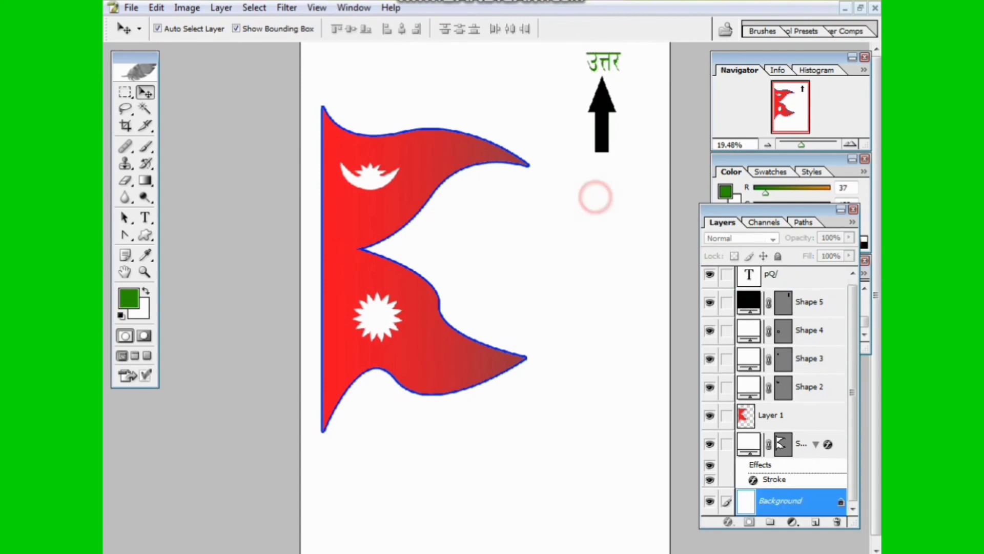
{"action": "key", "text": "ctrl+minus"}
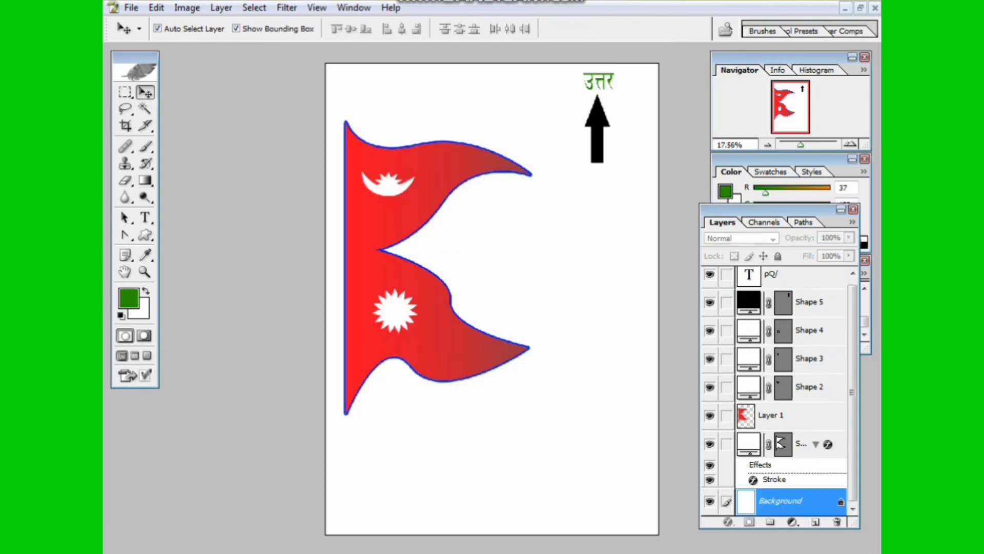